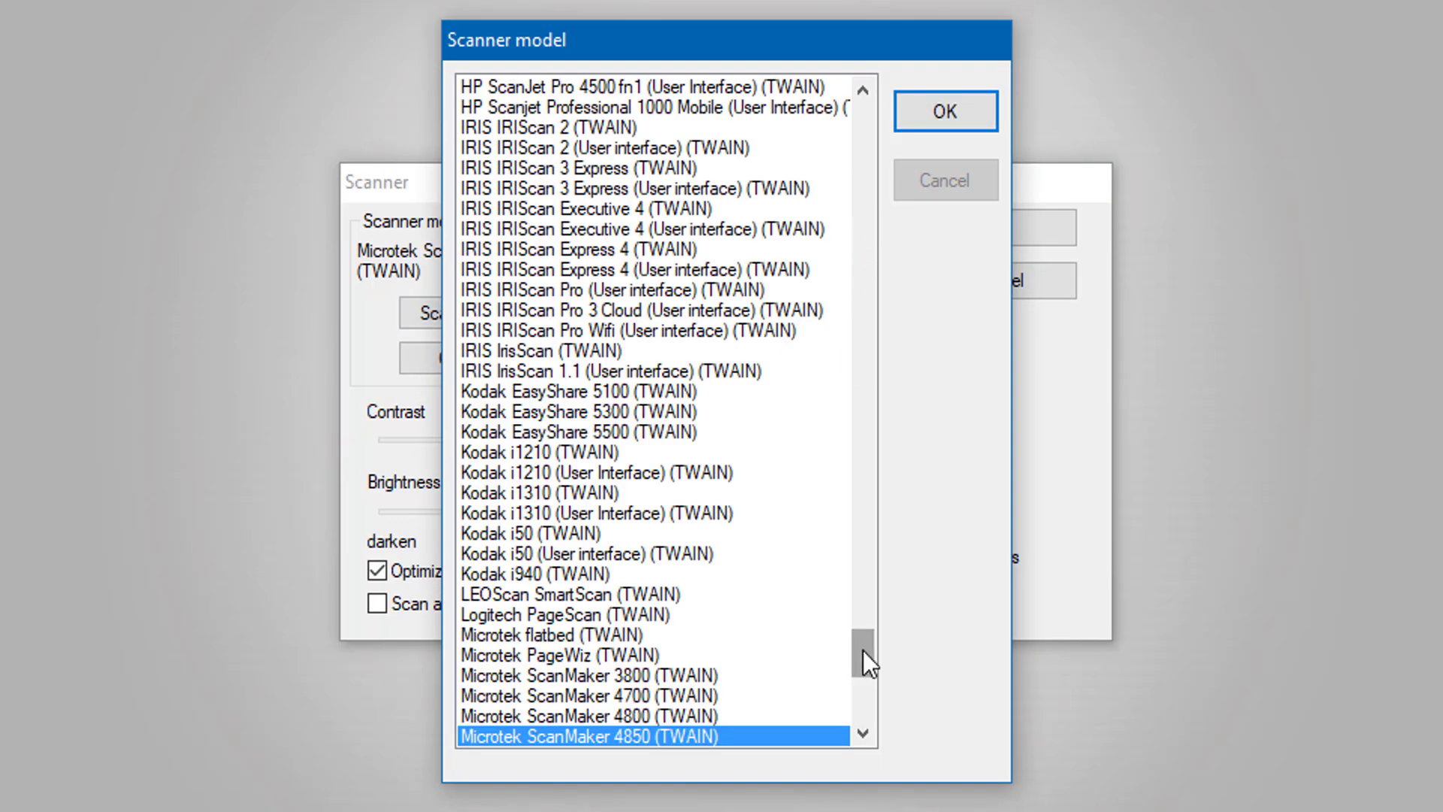
- Keep Microtek ScanMaker 4850 (TWAIN) as the scanner model and configure EPSON WF-2750/2760 Series 5.22 as its source
left_click_drag(863, 651, 907, 238)
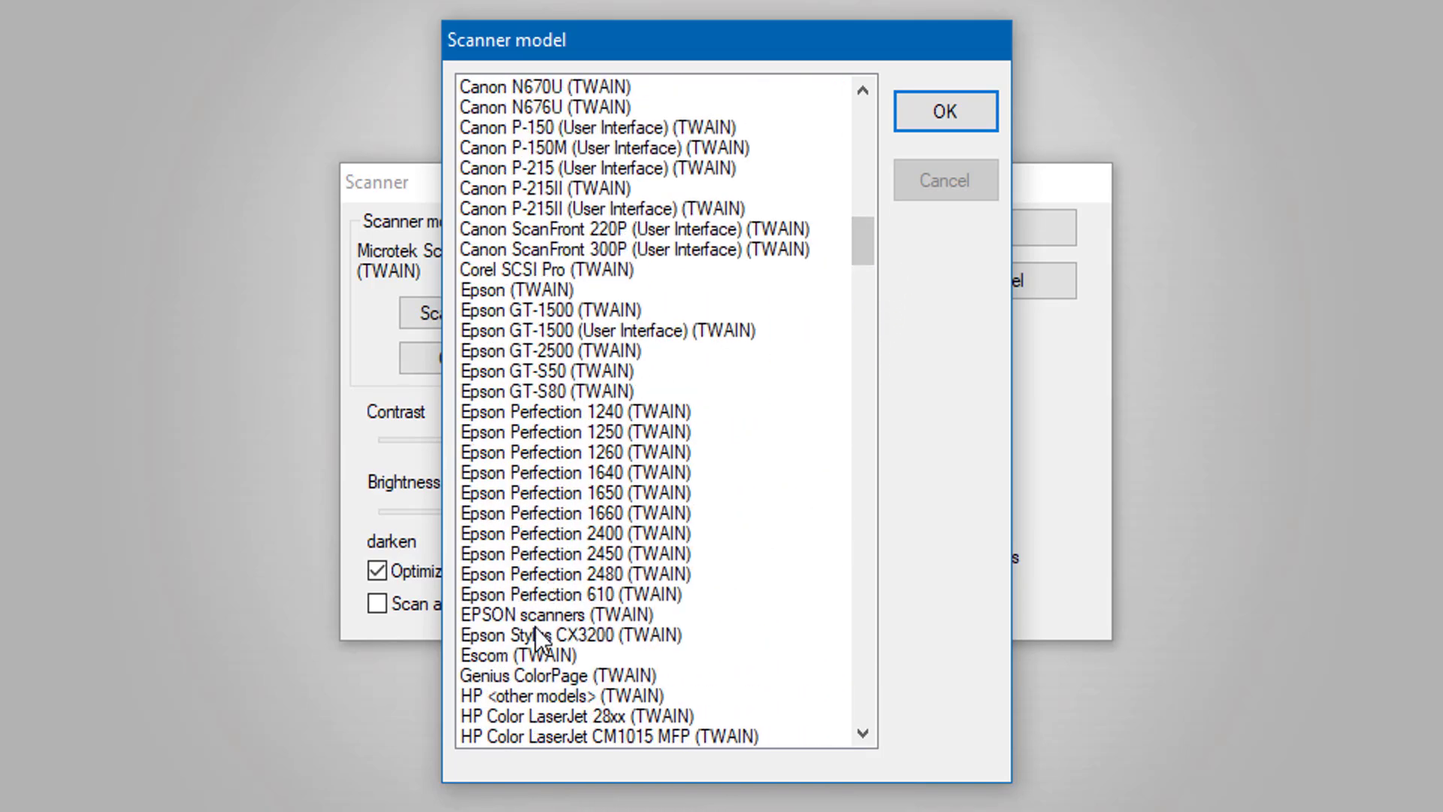
left_click(926, 108)
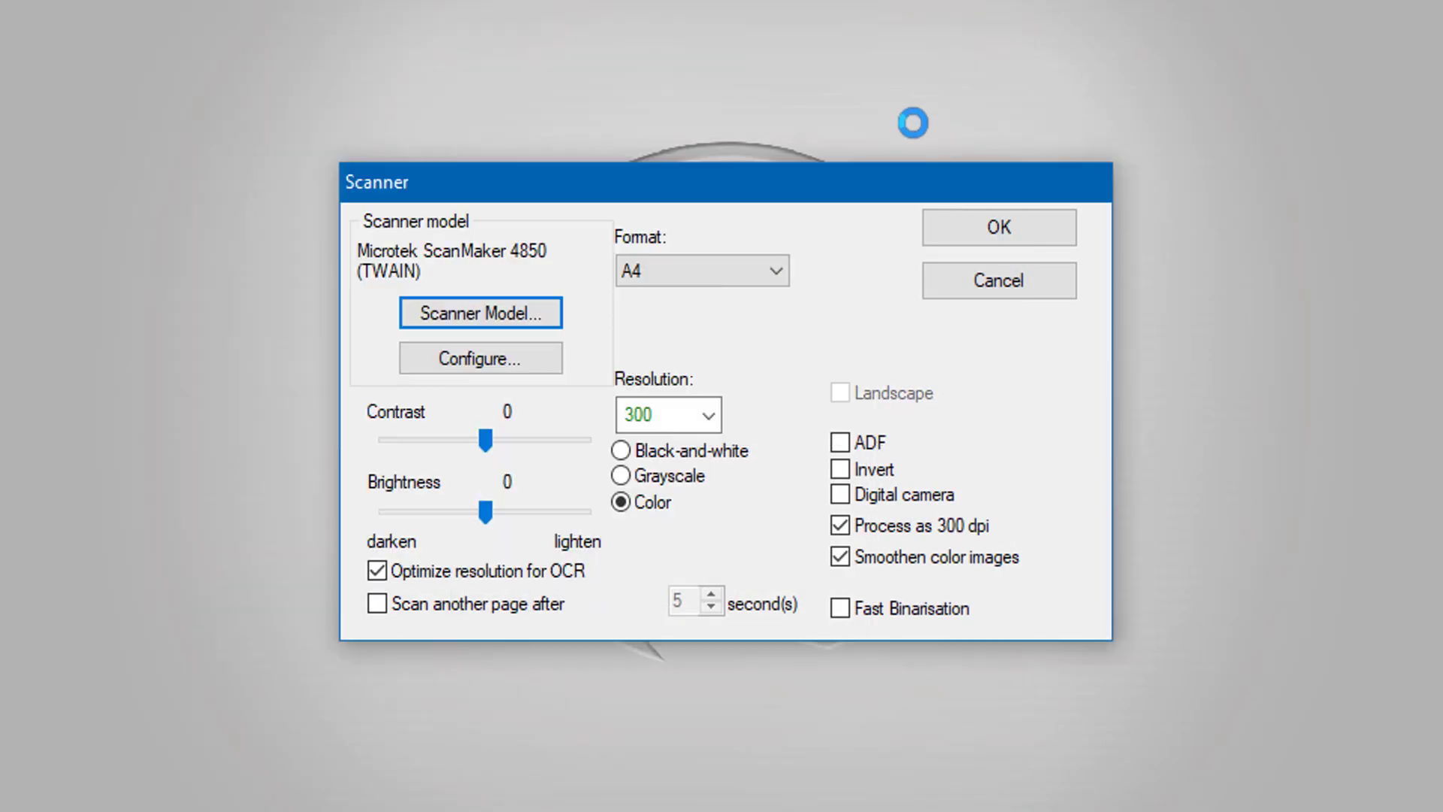
left_click(505, 353)
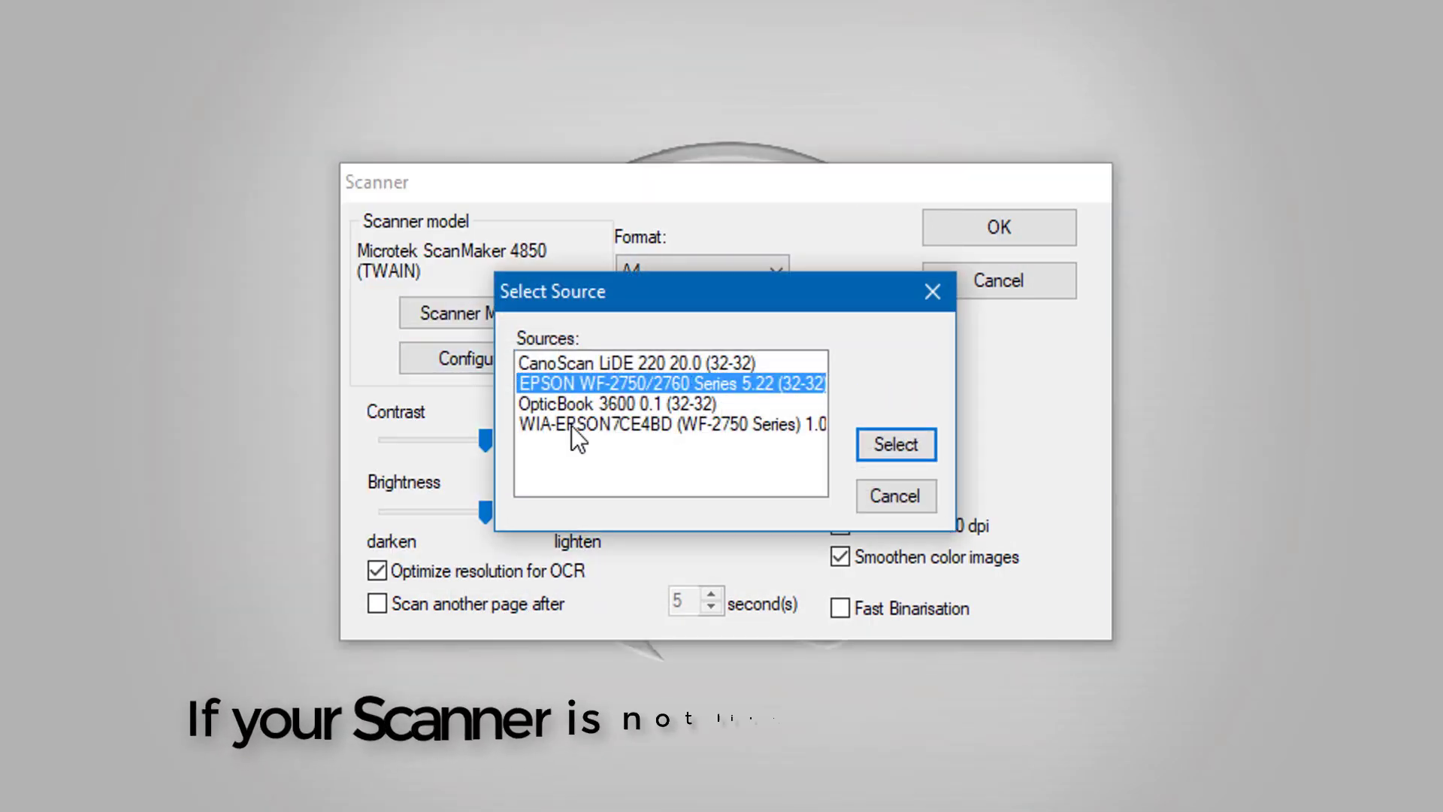
left_click_drag(571, 425, 572, 386)
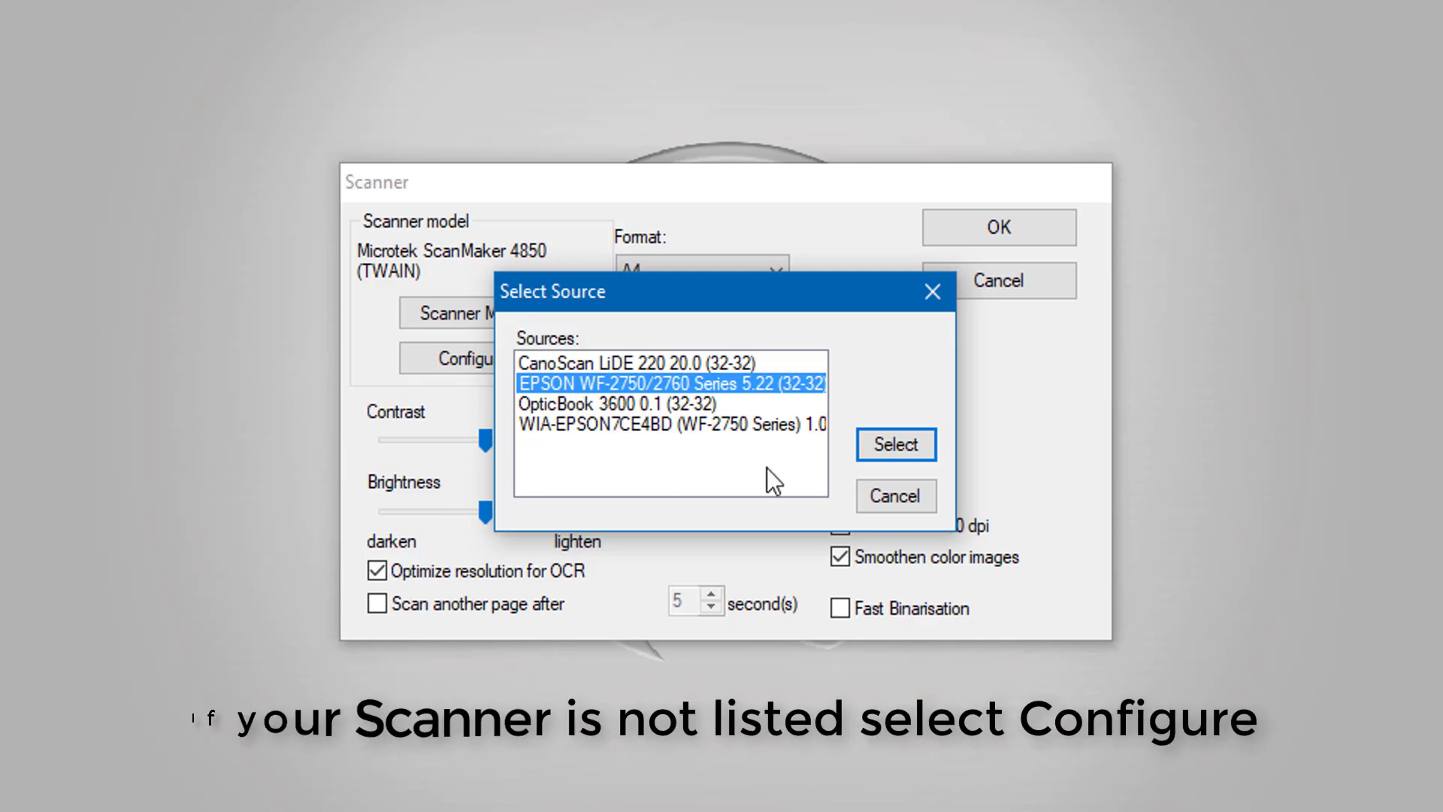
left_click(870, 443)
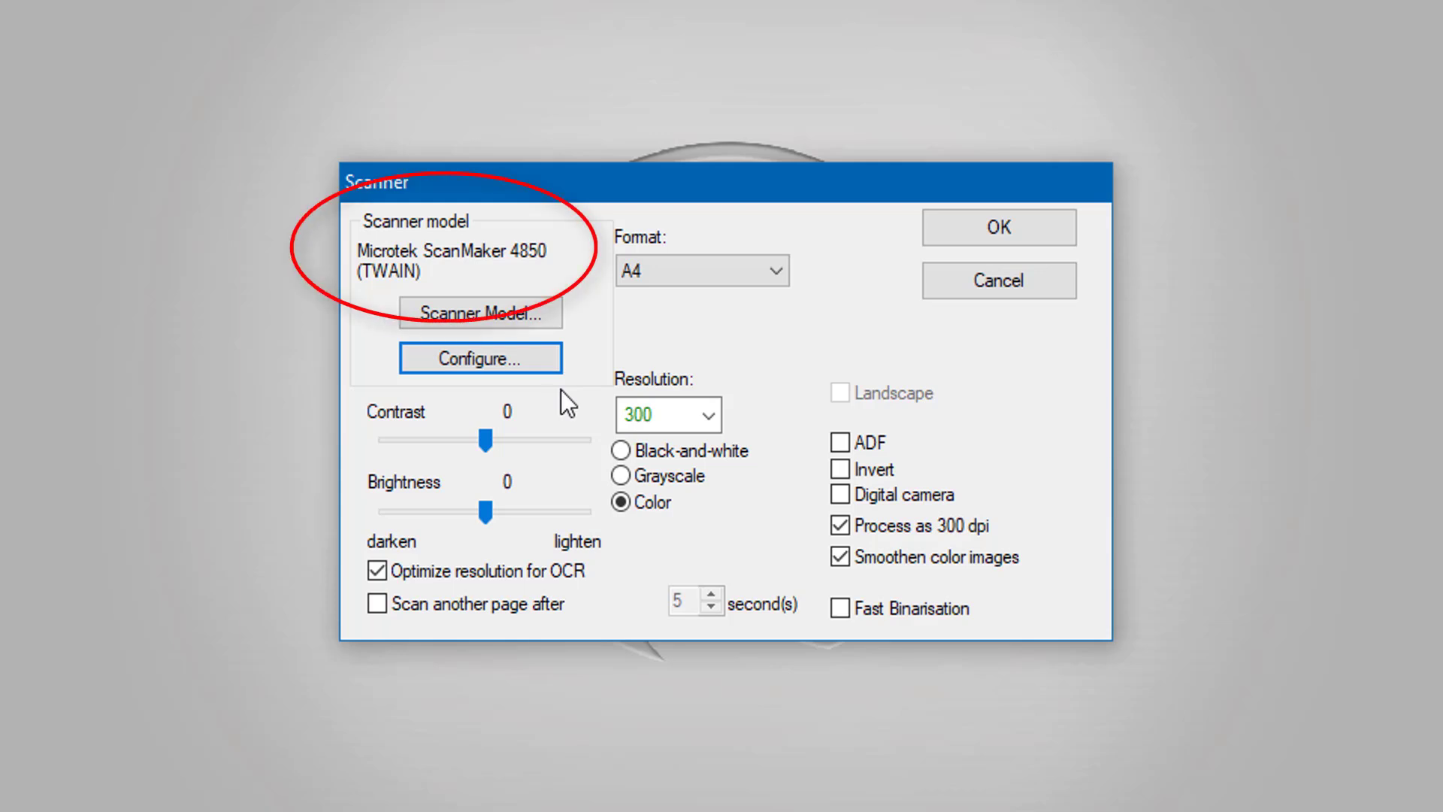
- Turn the Scan another page after and Digital camera options on and off again
left_click(383, 606)
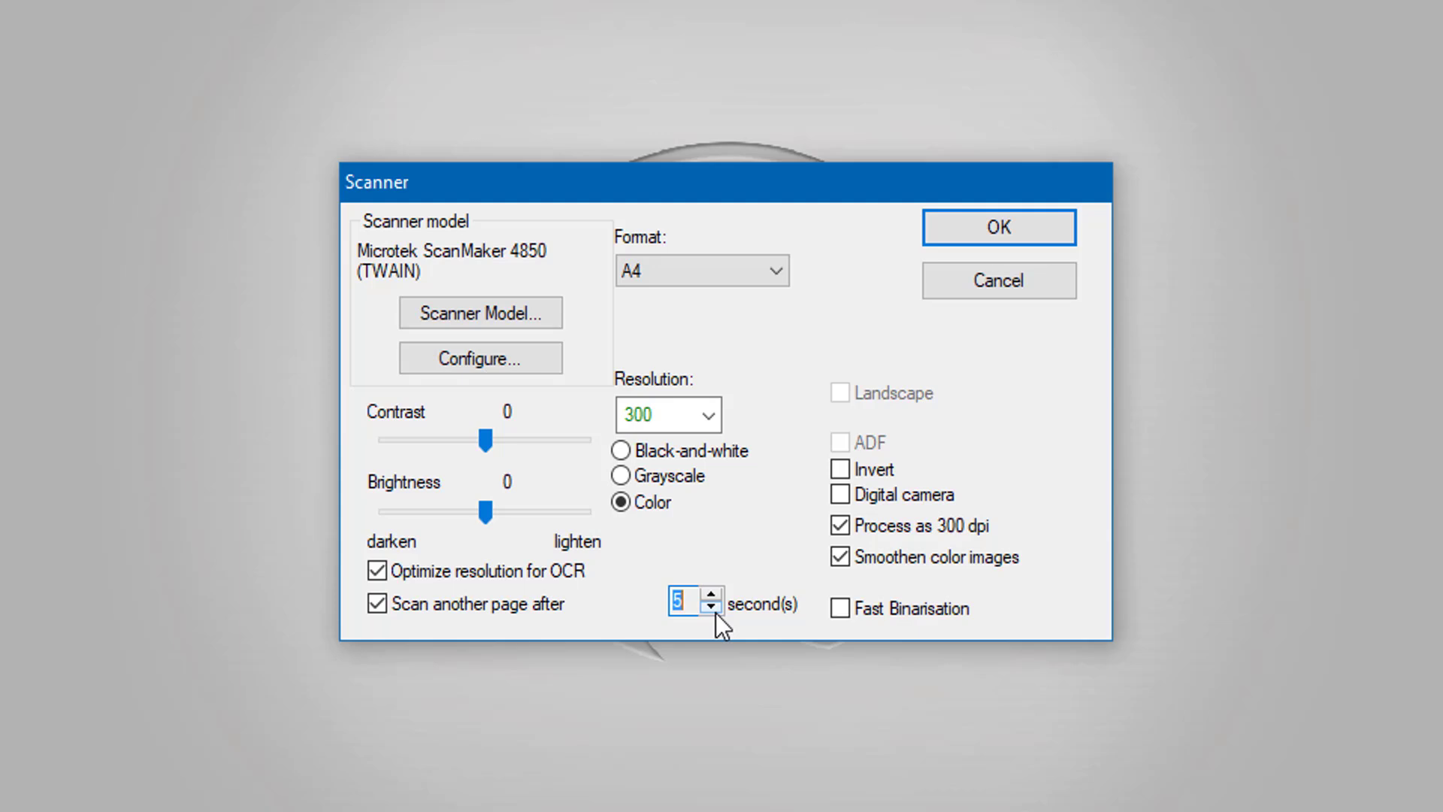
left_click(377, 603)
left_click(840, 495)
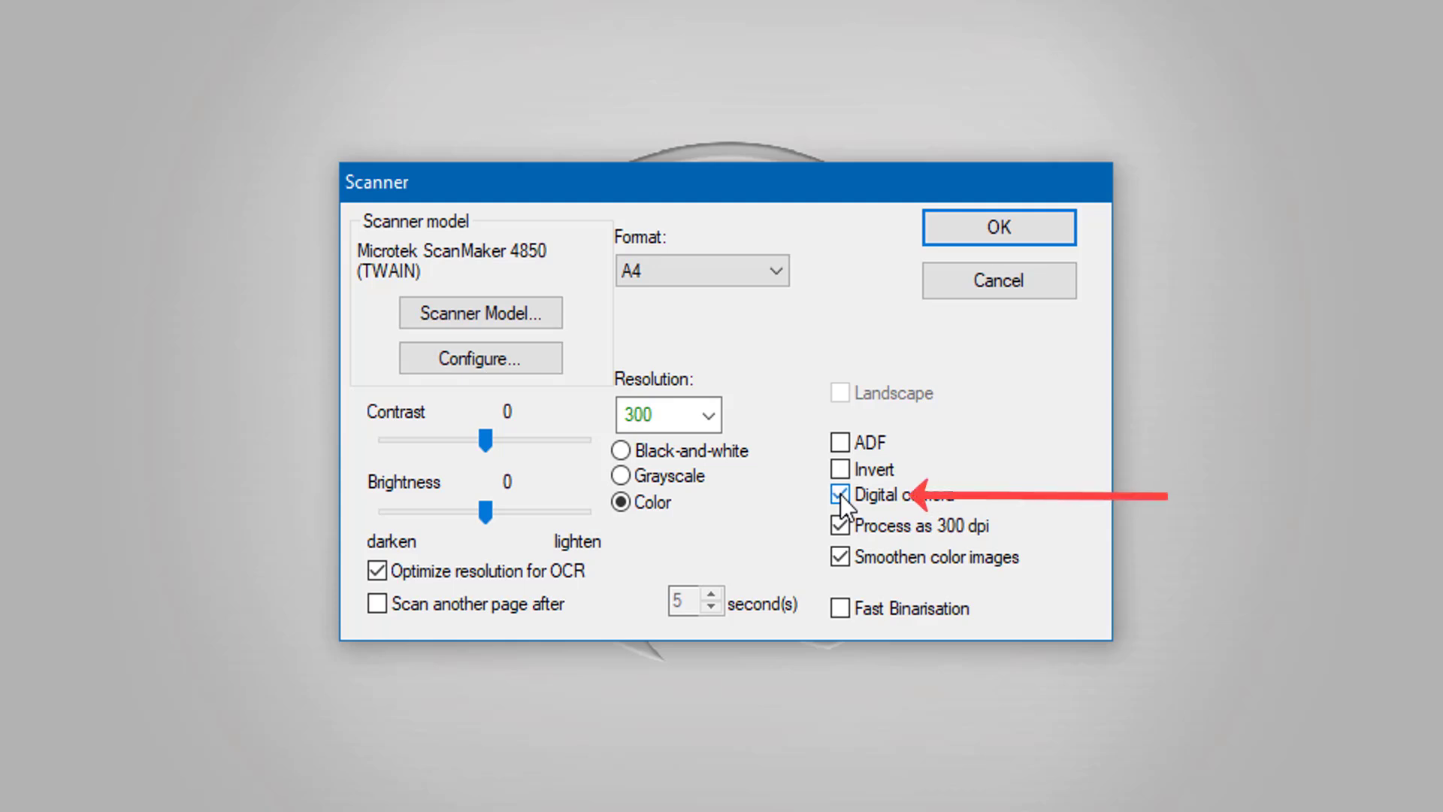
left_click(841, 497)
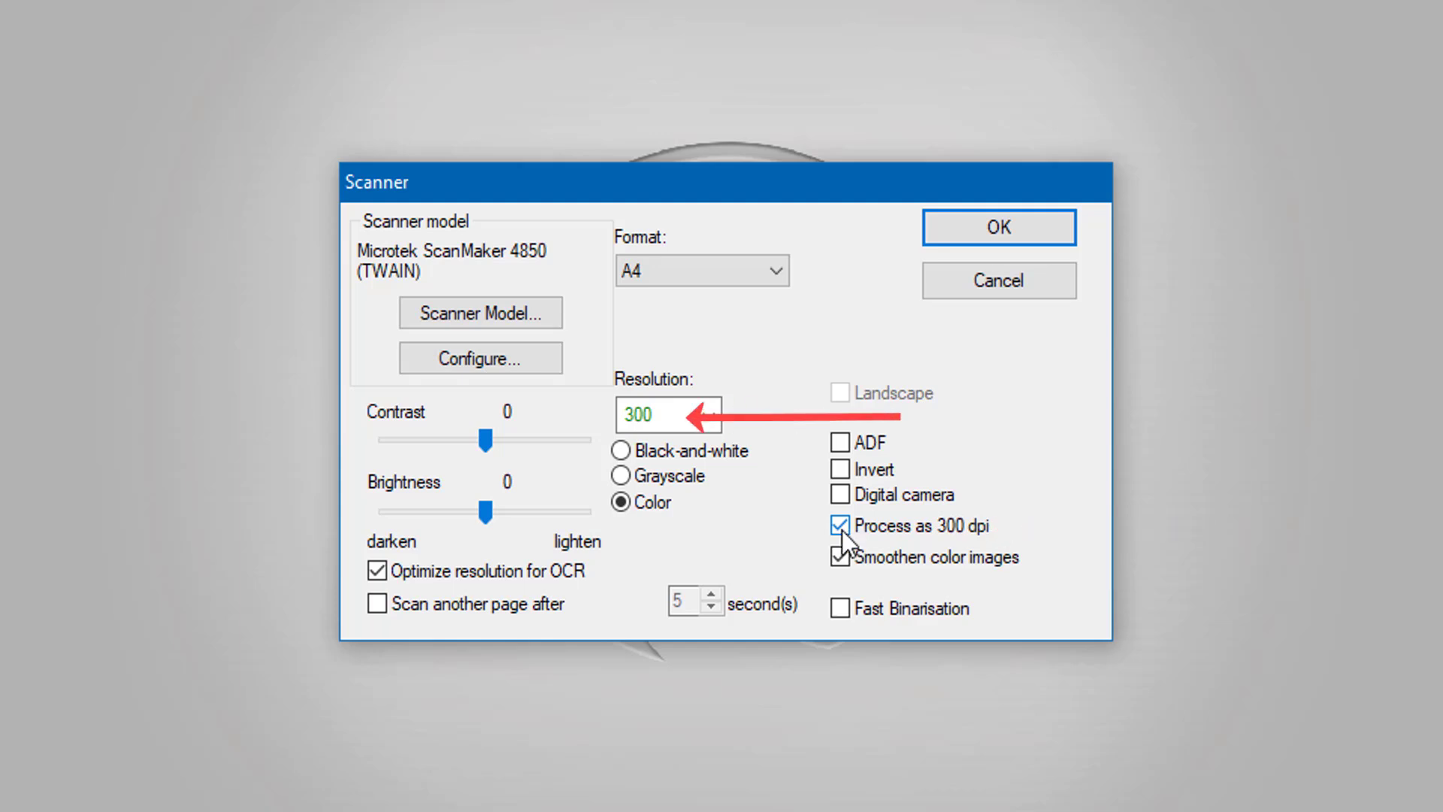
- Set the scan resolution to 300
left_click(709, 415)
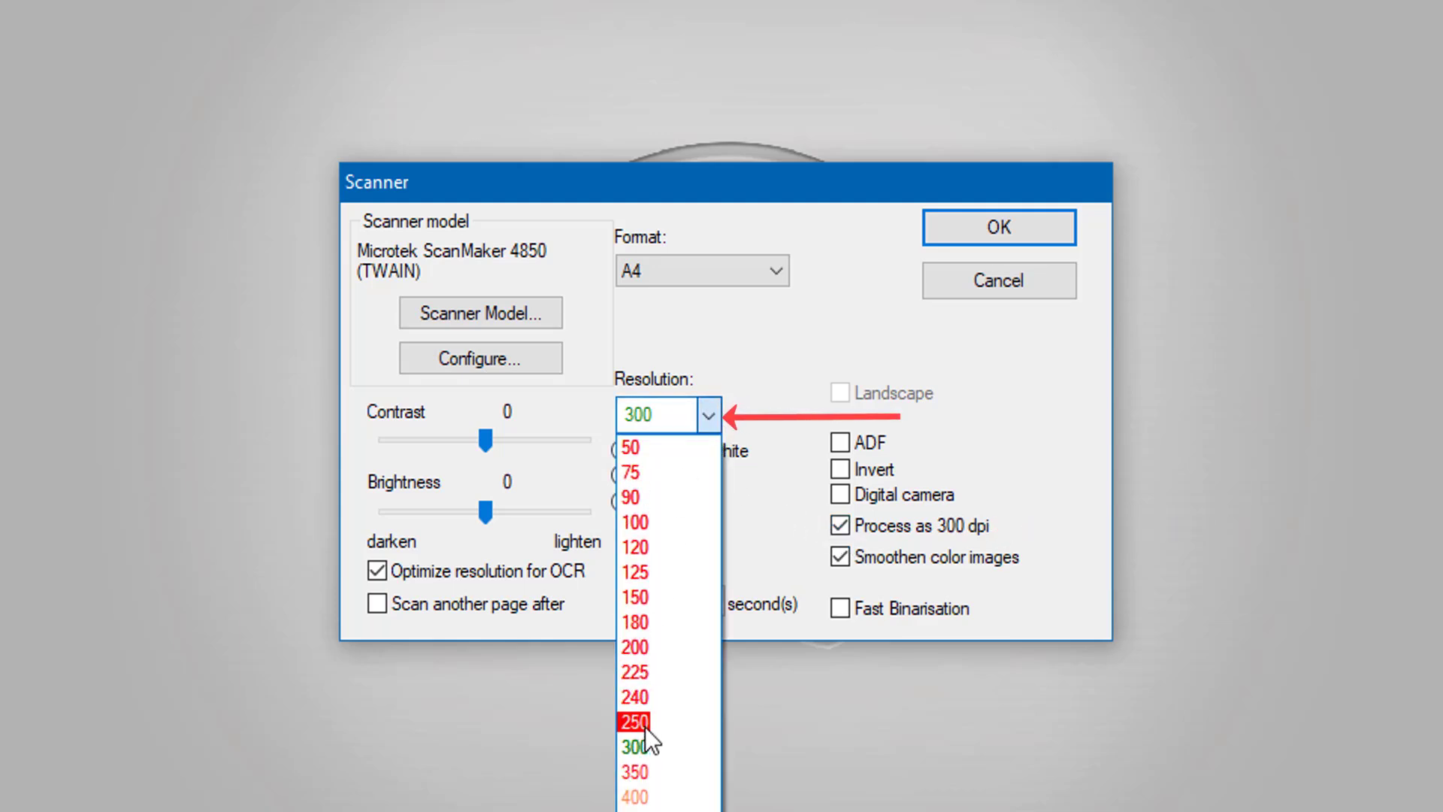
left_click(635, 746)
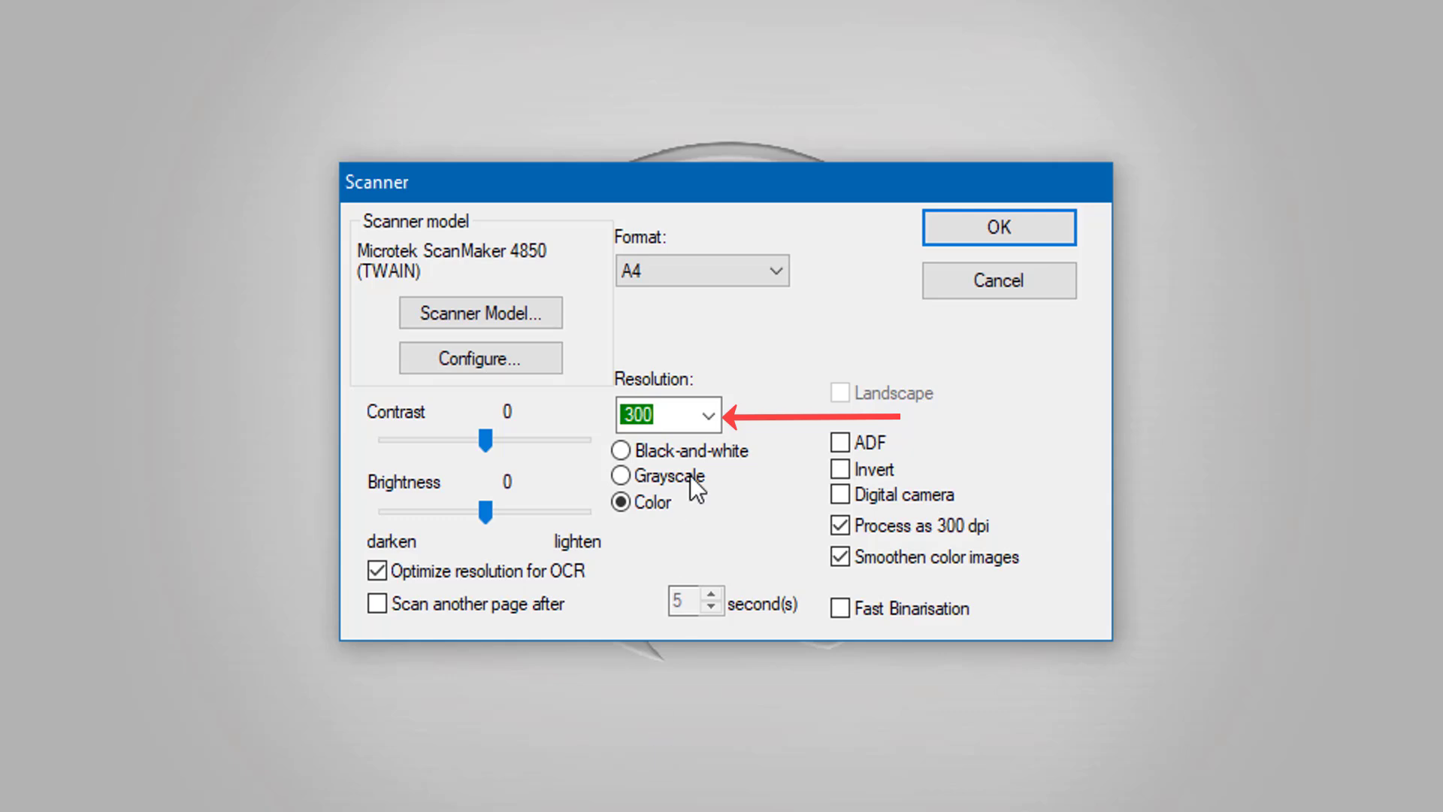
left_click(712, 413)
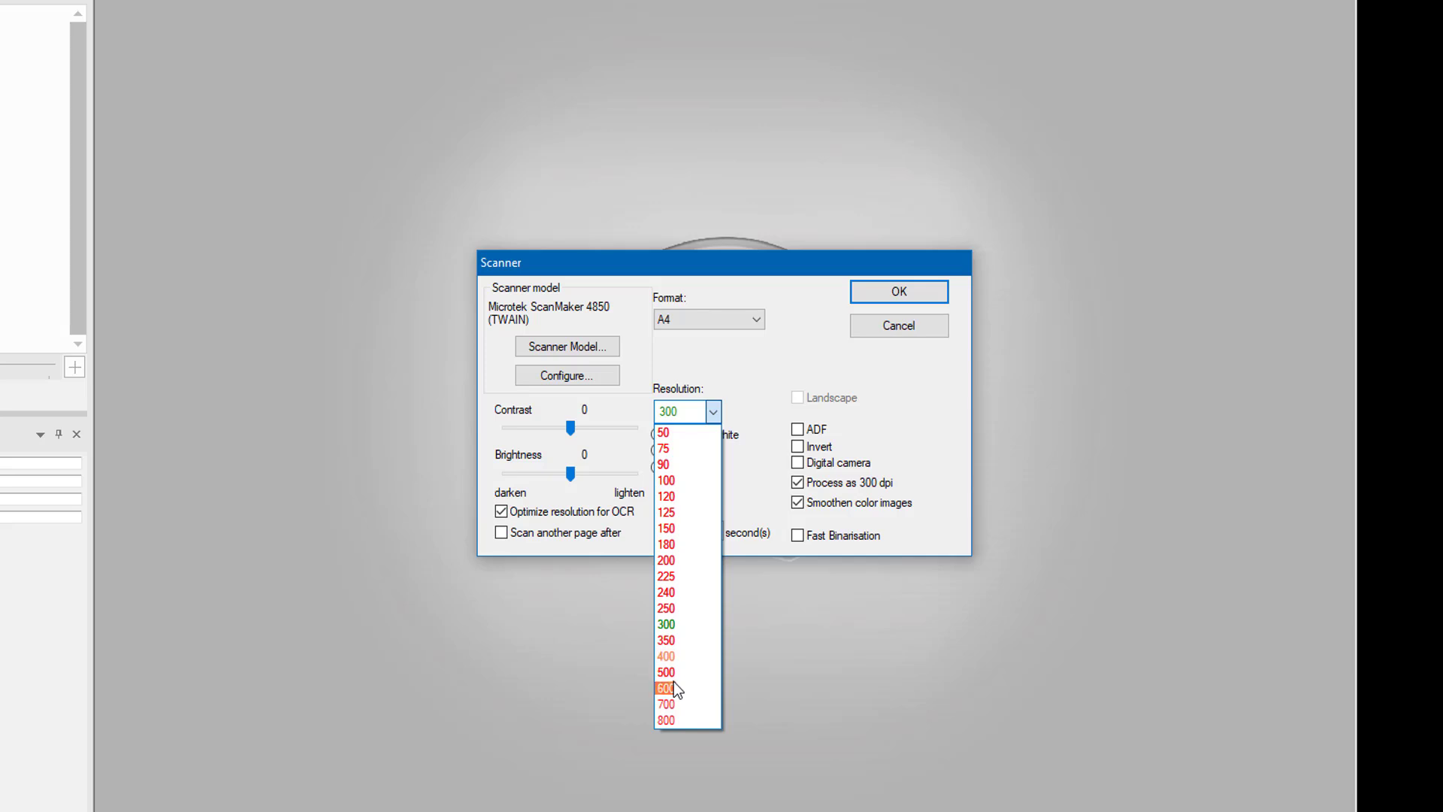
left_click(666, 624)
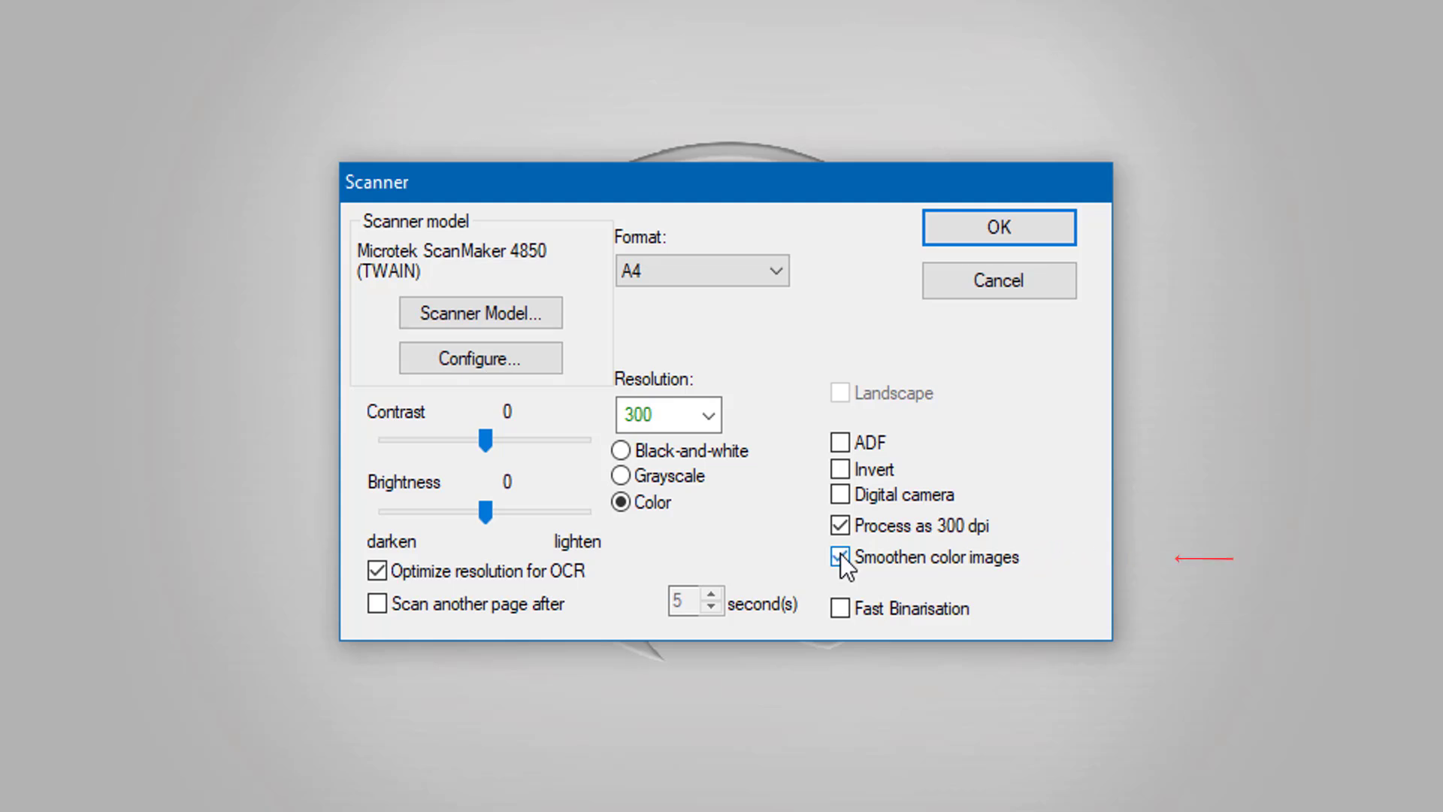
- Try to enable Fast Binarisation, dismiss the upgrade offer and accept the scanner settings
left_click(840, 609)
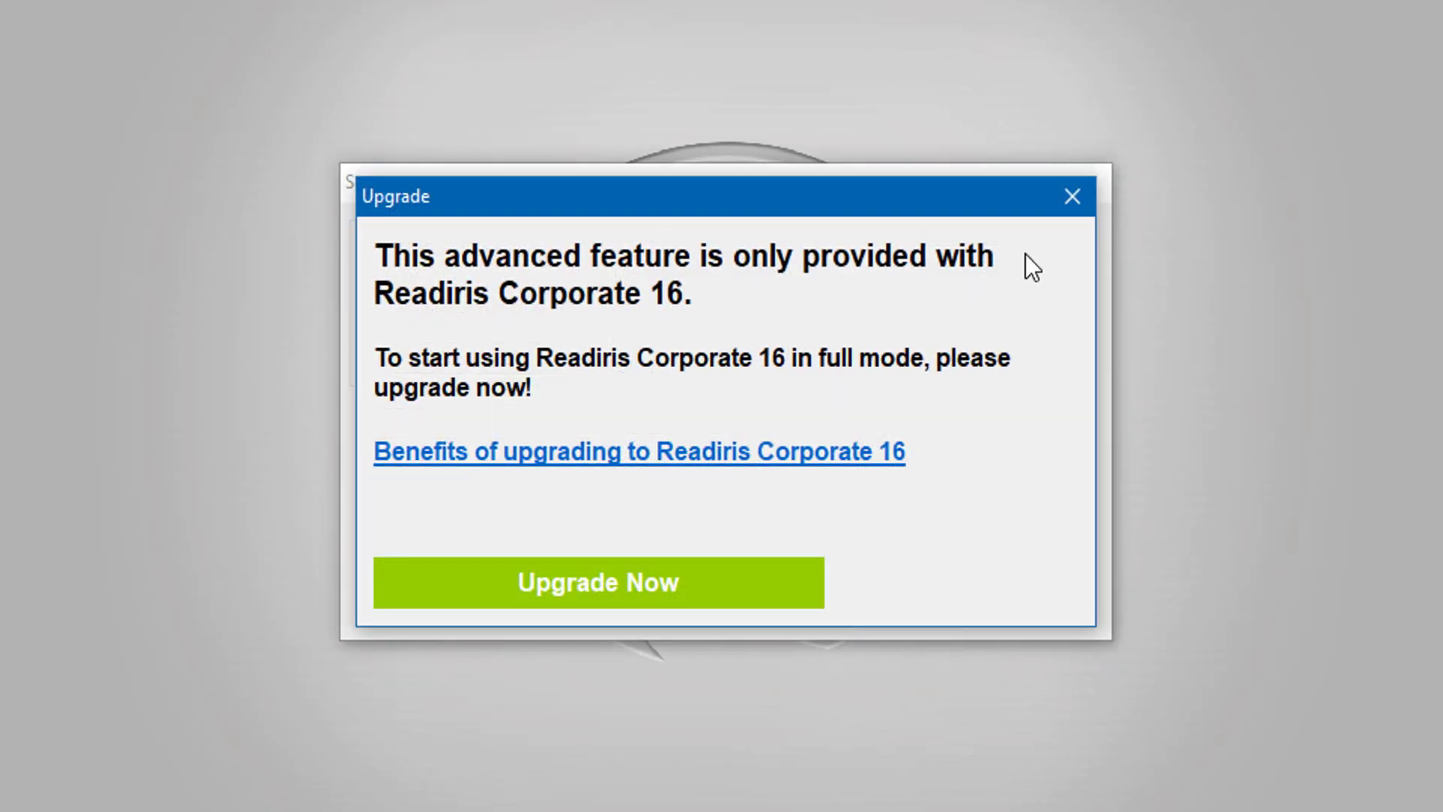
left_click(1055, 195)
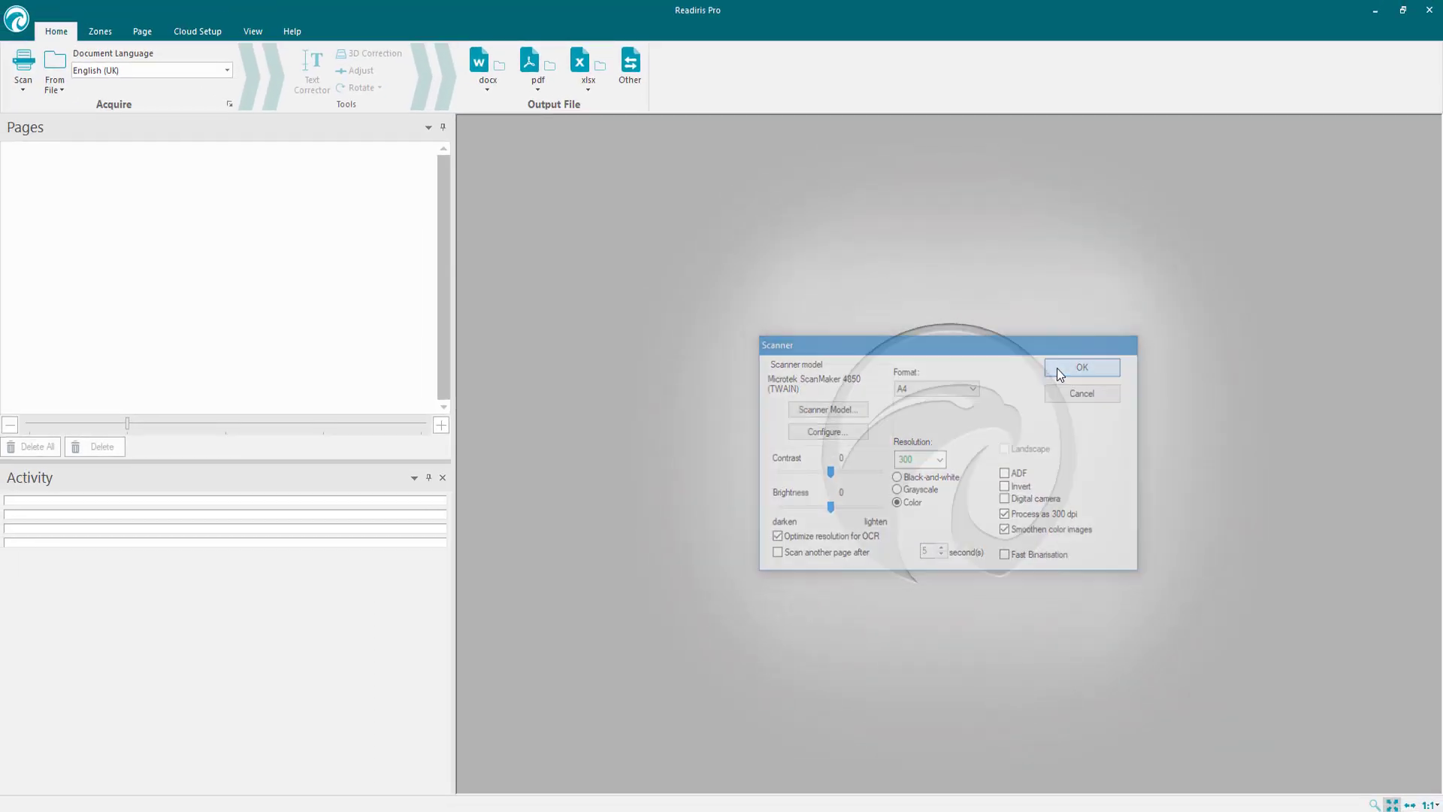
left_click(1081, 367)
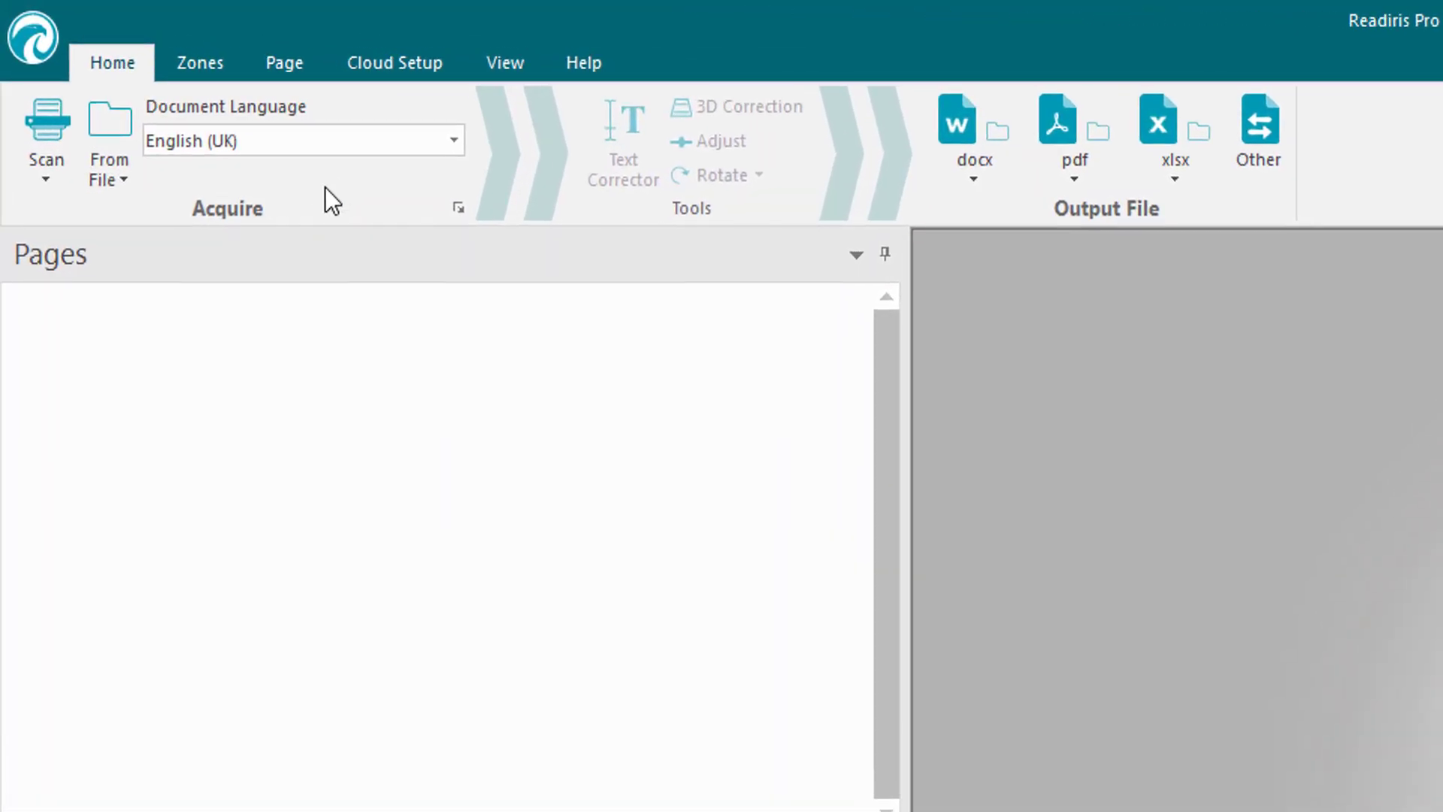
- Choose English (UK) as the document language
left_click(176, 66)
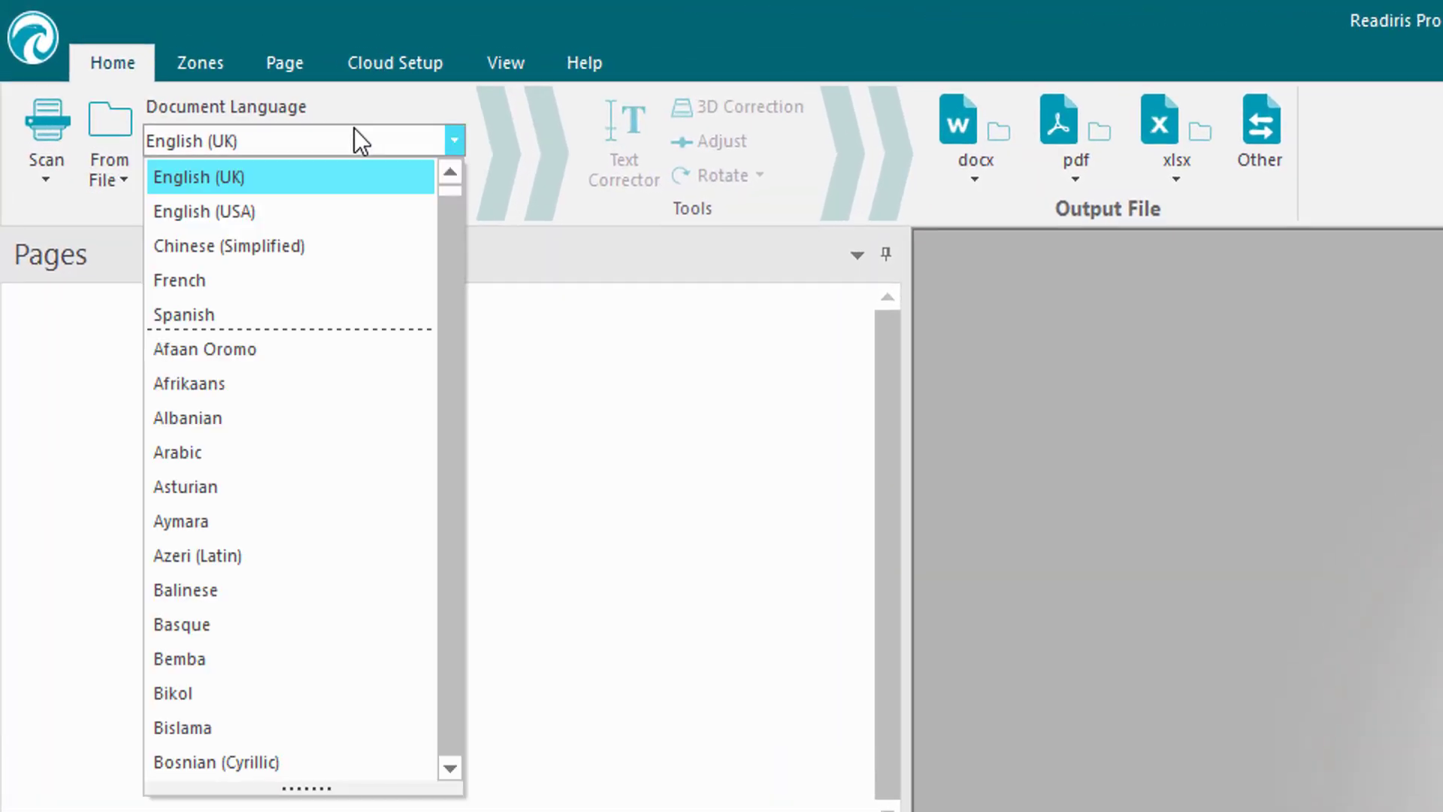
left_click(345, 188)
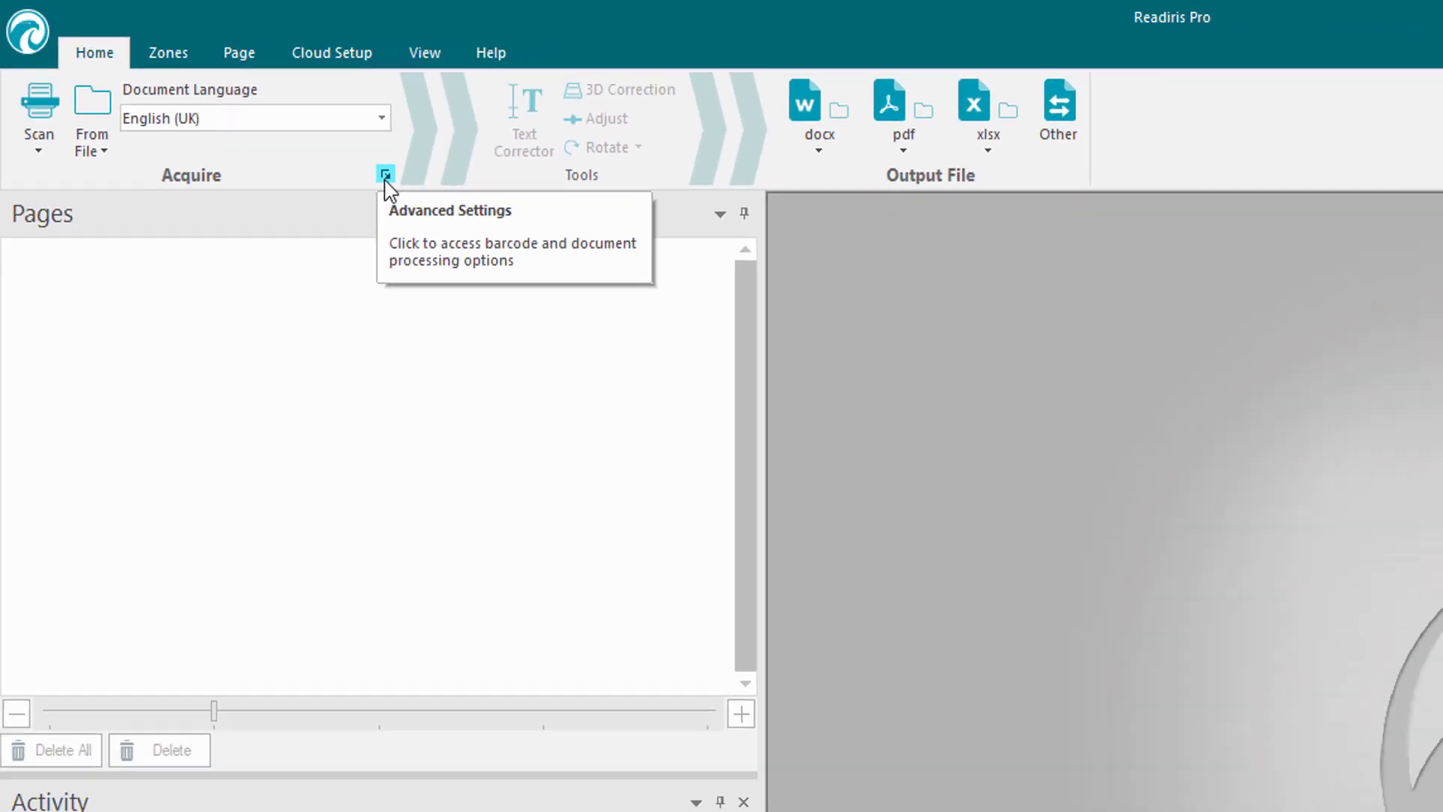
- Set page rotation to Automatic in the advanced acquisition settings and leave Page Deskewing off
left_click(459, 208)
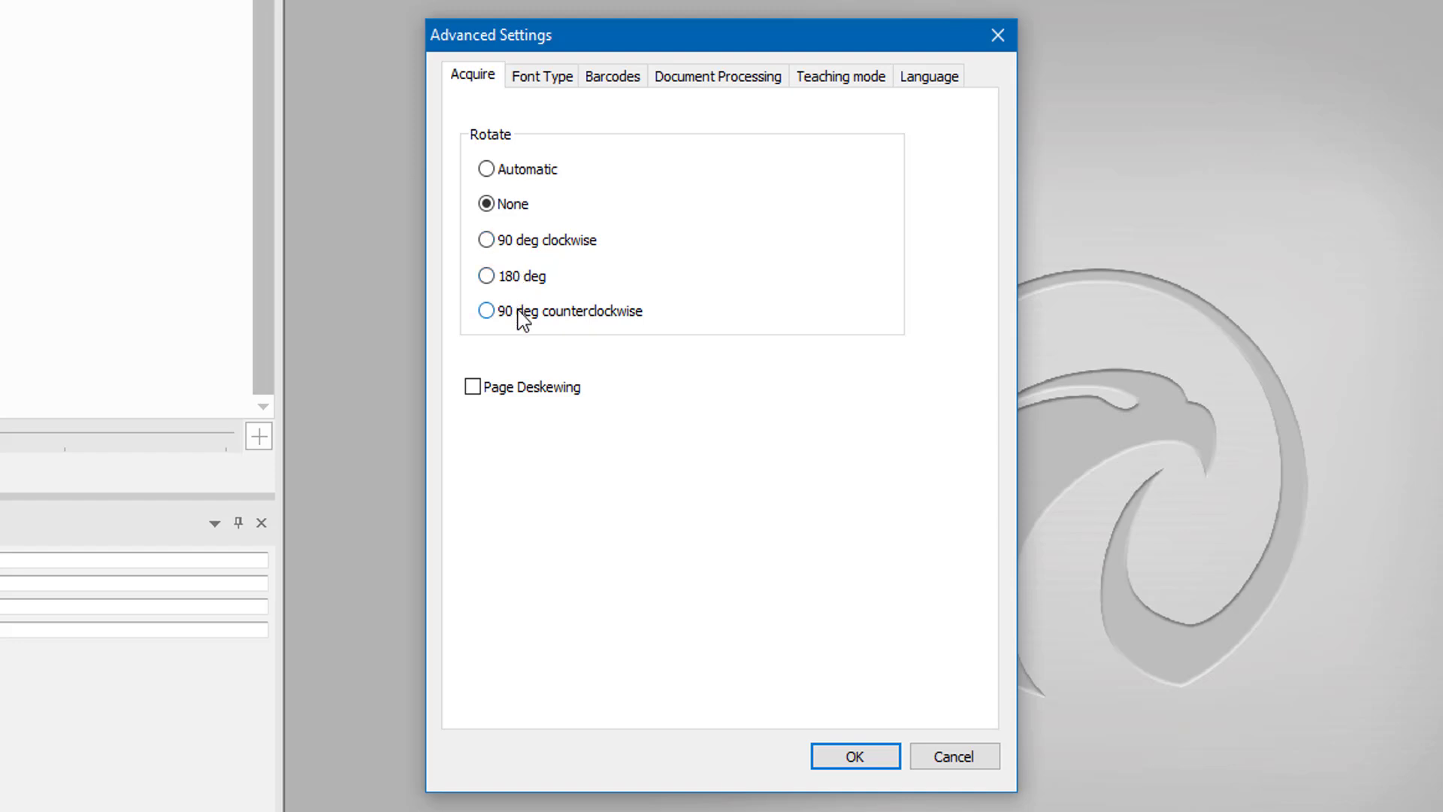
left_click(486, 170)
left_click(473, 387)
left_click(473, 389)
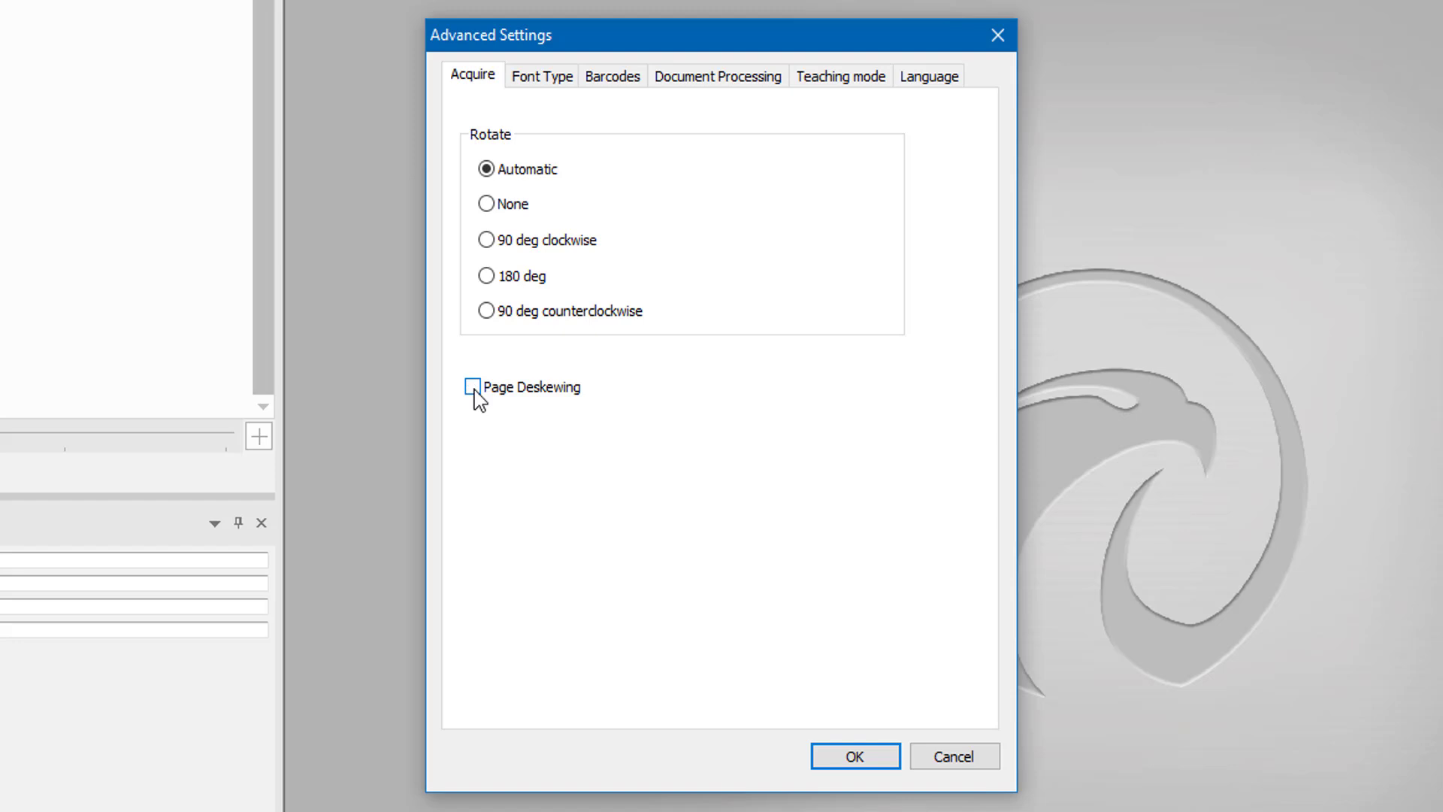
- Review the font type and barcode settings, switching Code 128's check digit removal off and back on
left_click(541, 76)
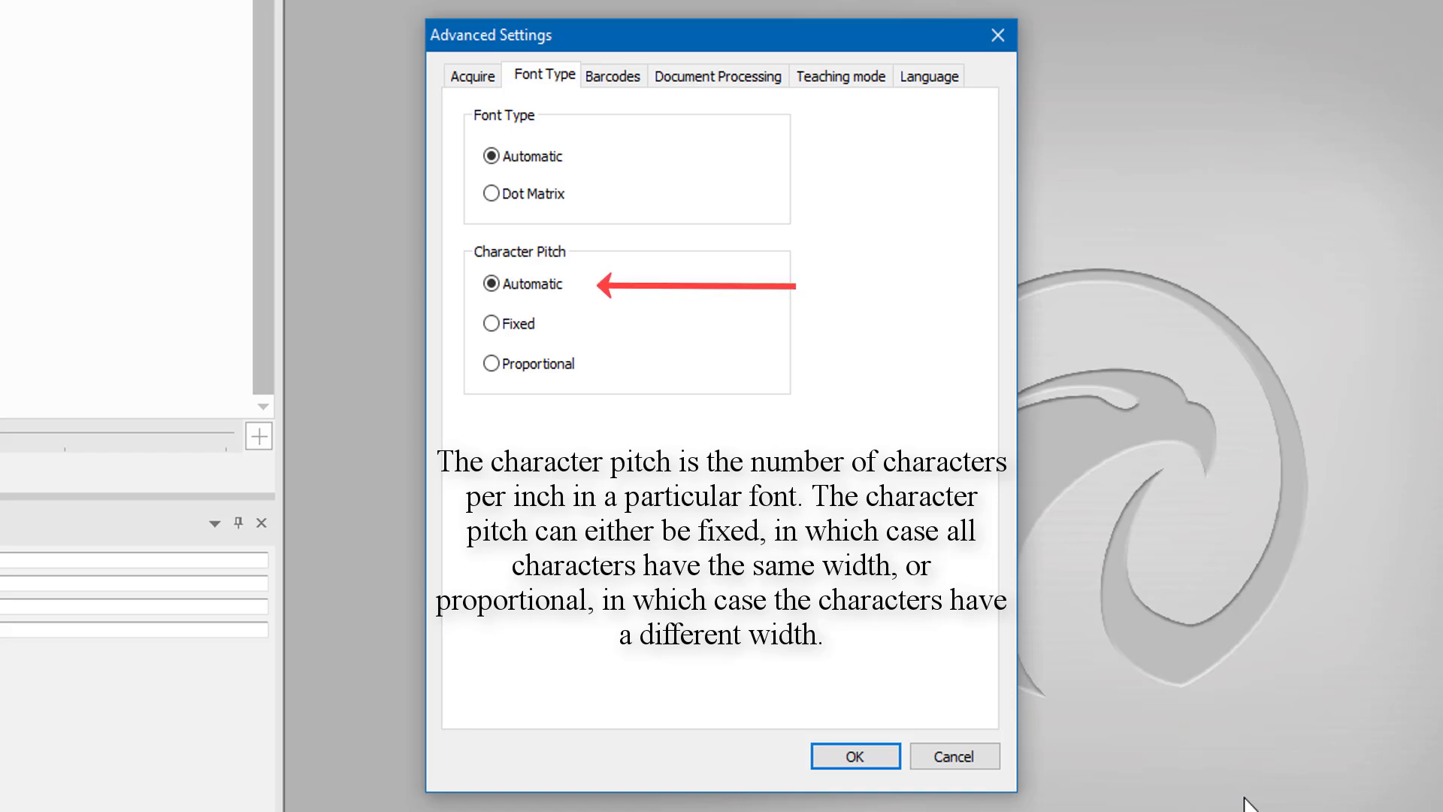
left_click(615, 76)
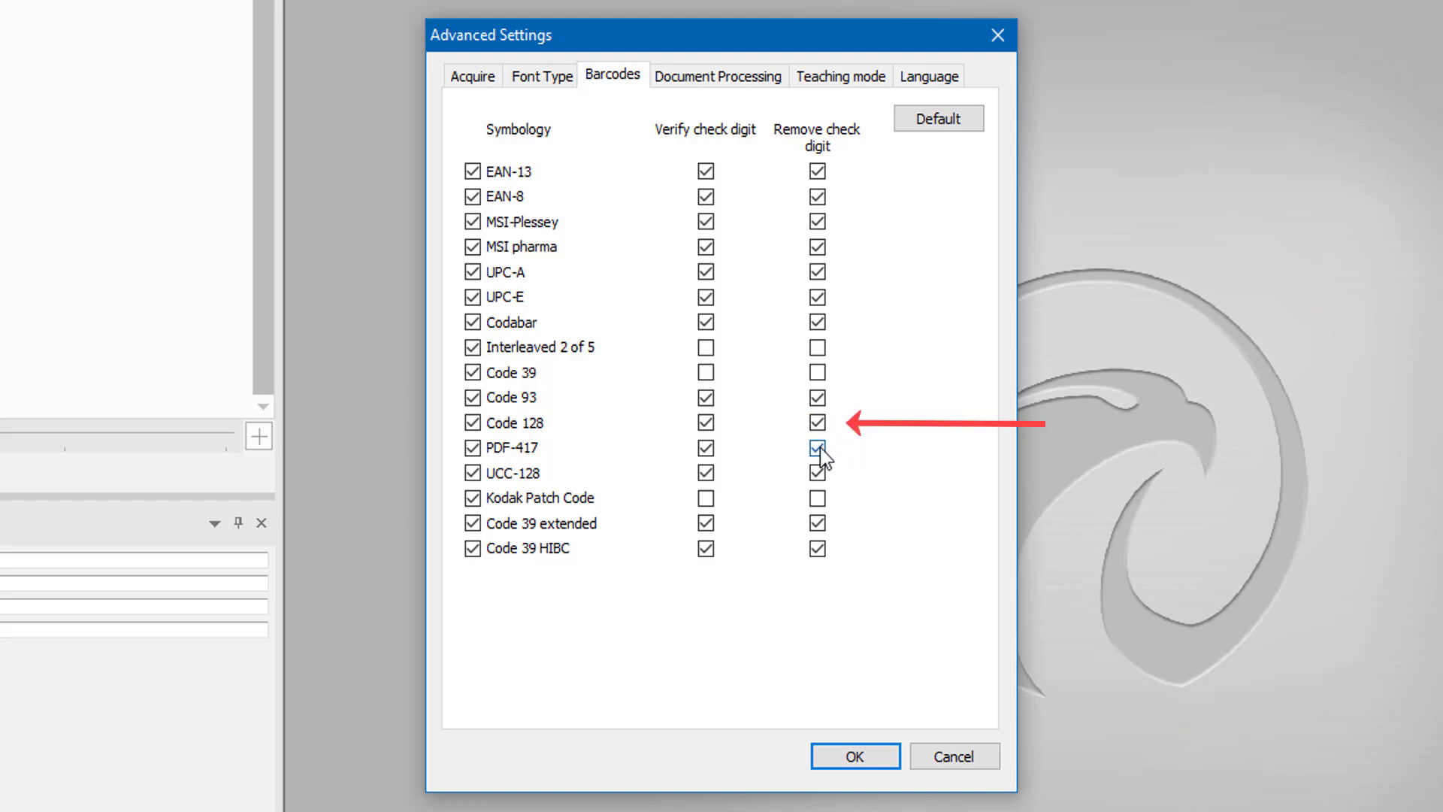
left_click(818, 422)
left_click(818, 422)
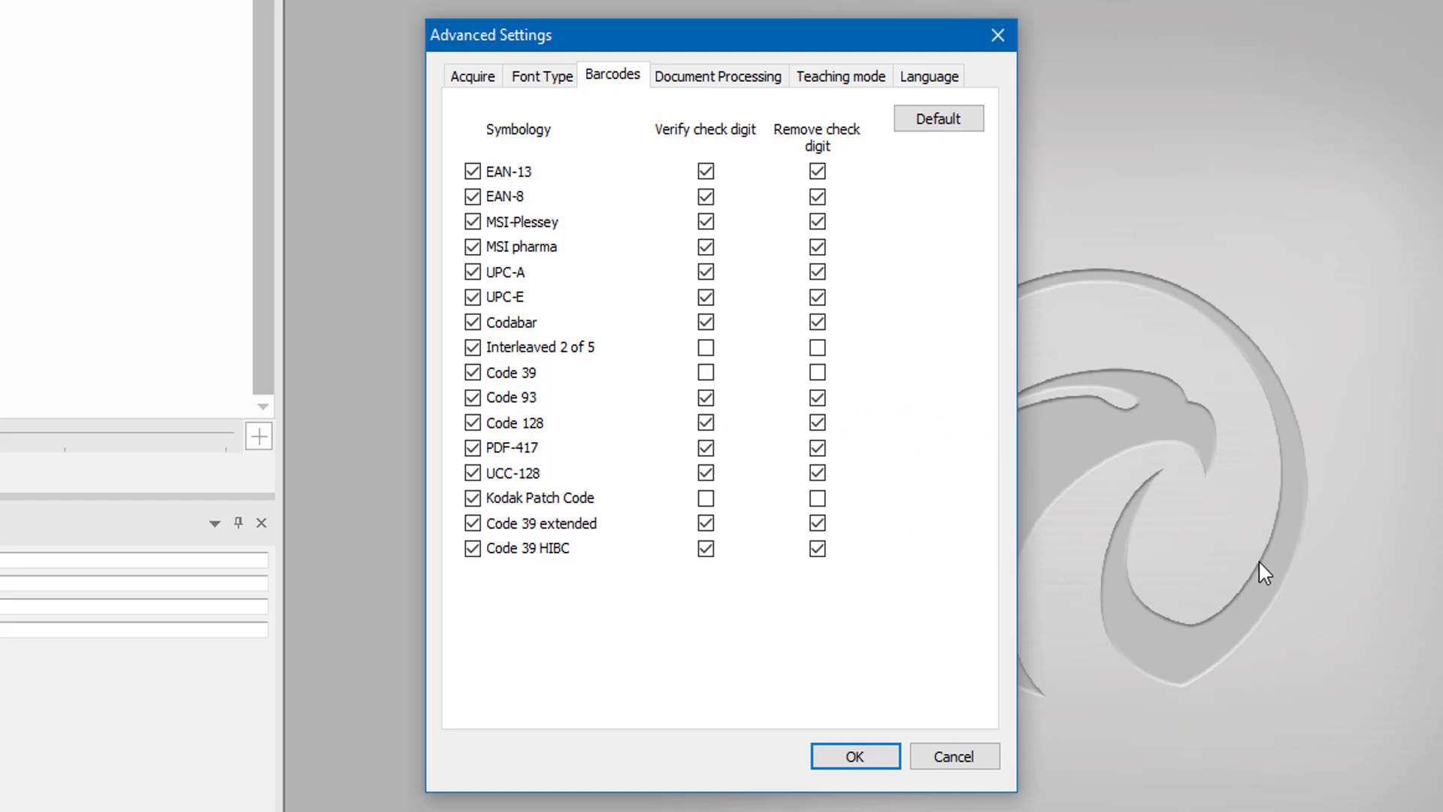
- Try to enable blank page detection for document separation and dismiss the upgrade offer
left_click(751, 85)
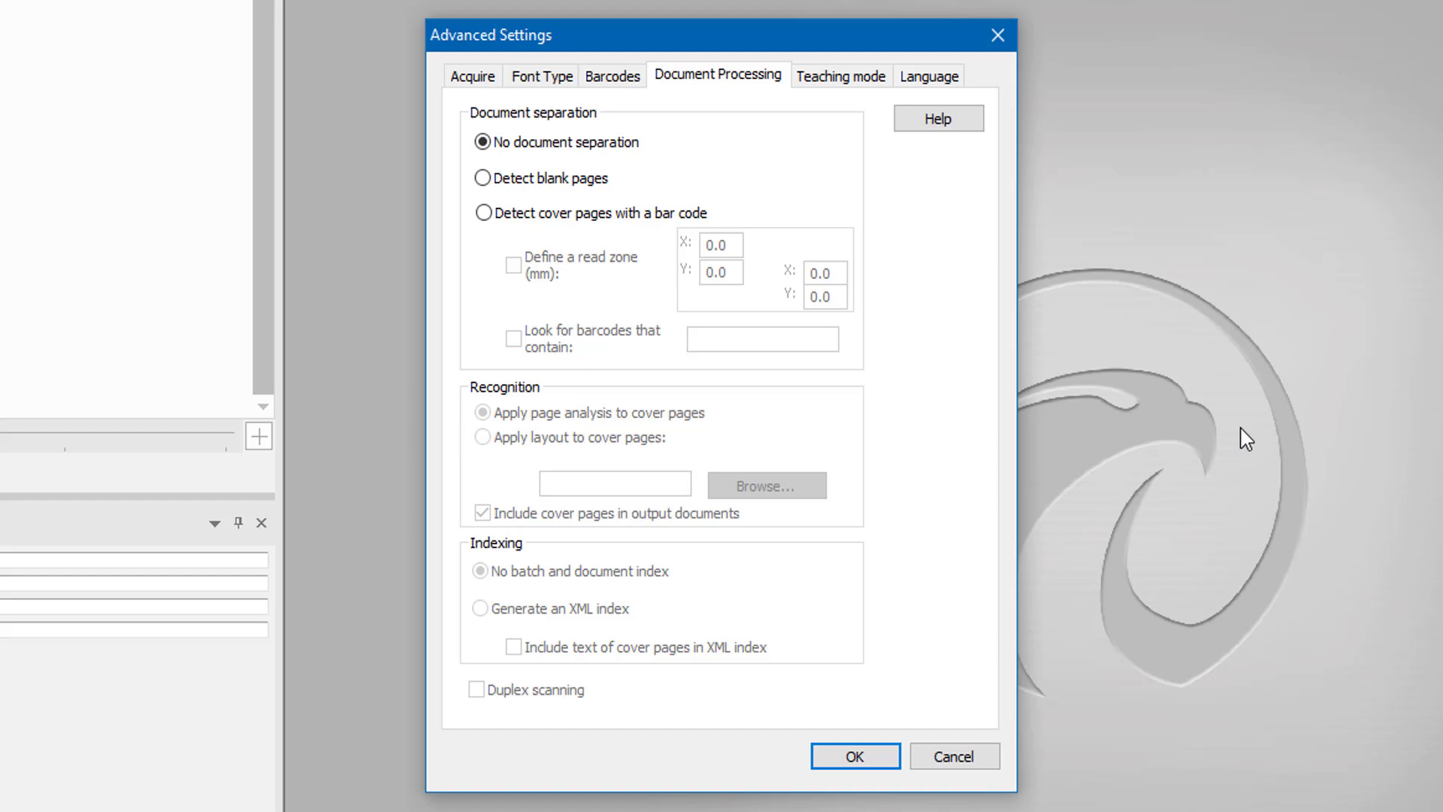
left_click(483, 178)
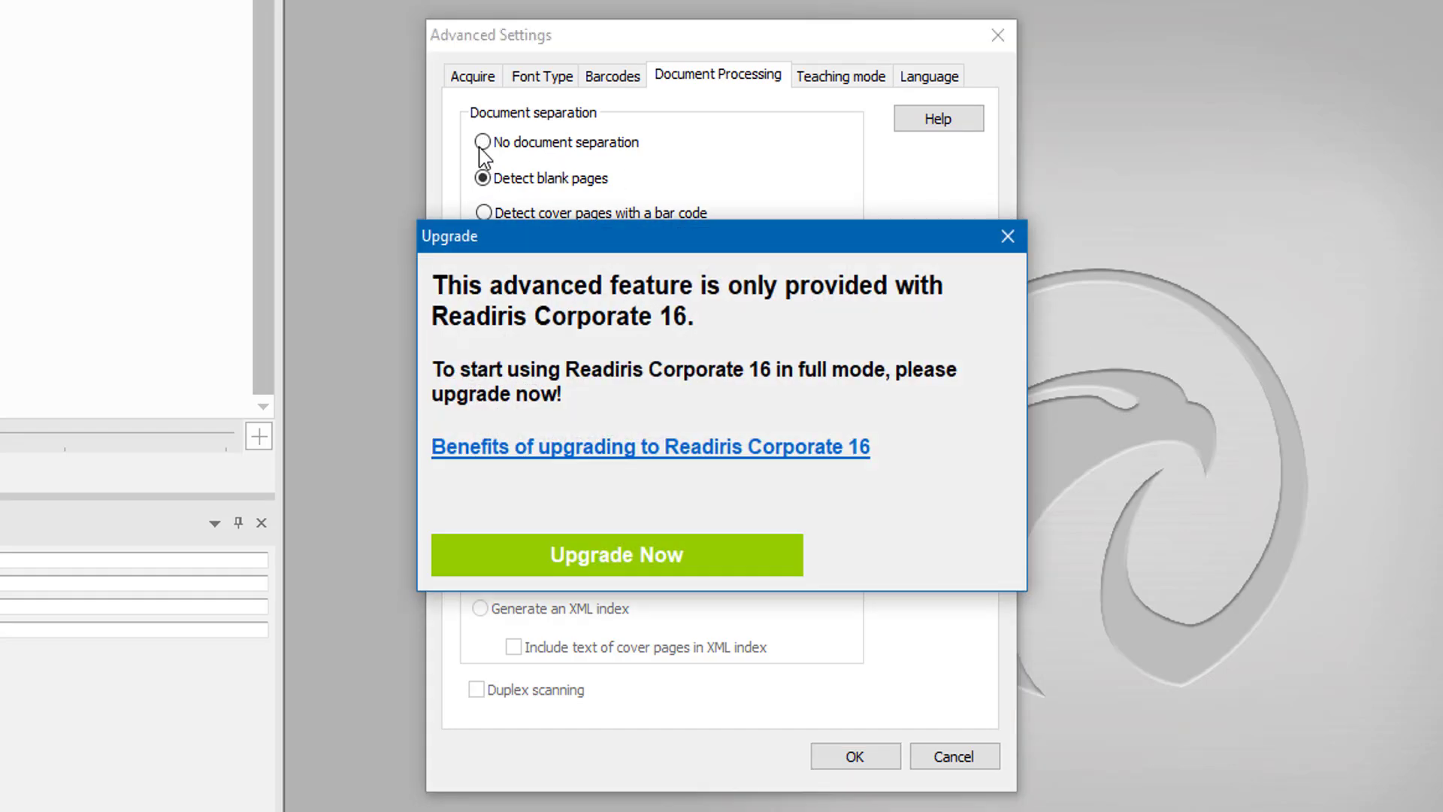
left_click(1008, 236)
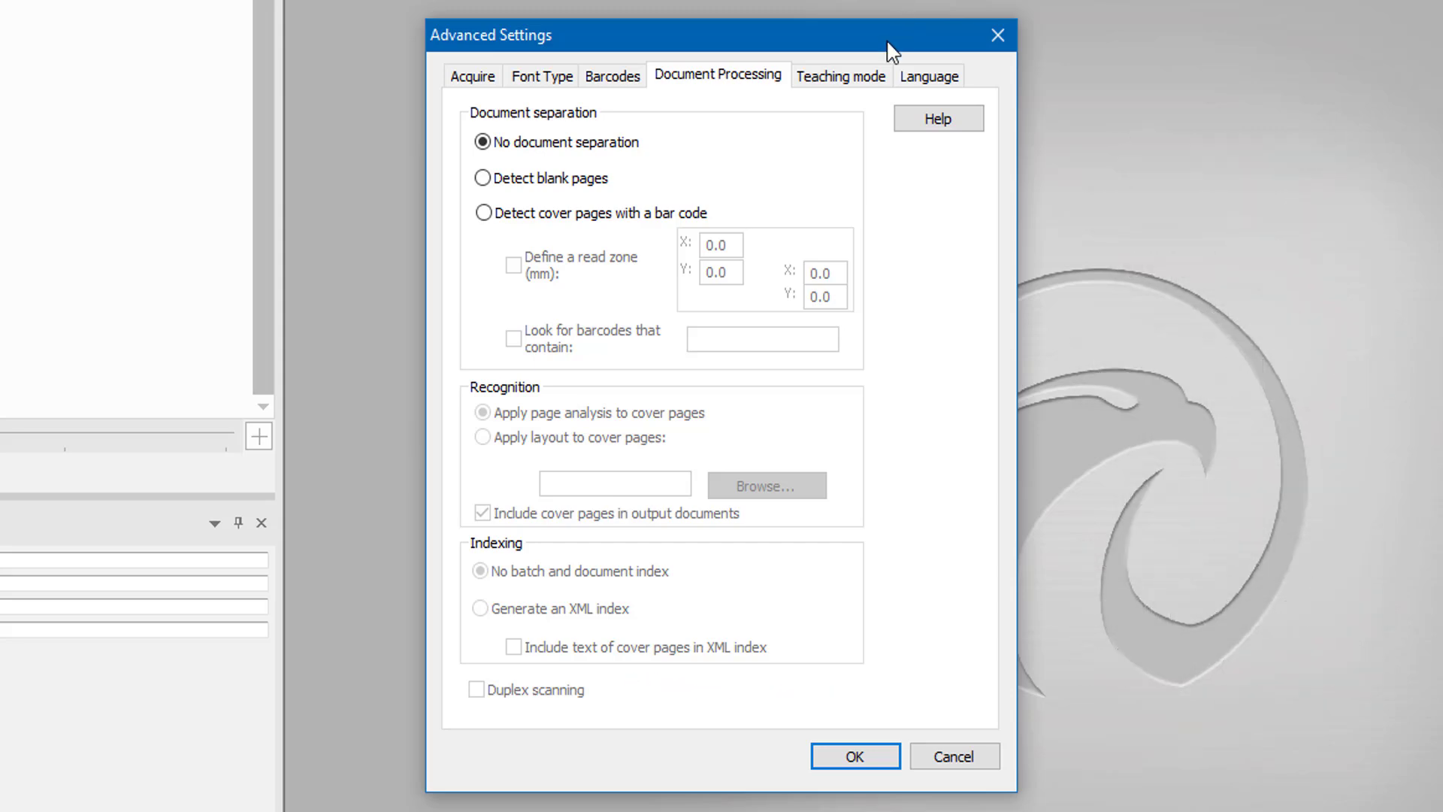
- Turn off Teaching mode in the advanced settings
left_click(841, 77)
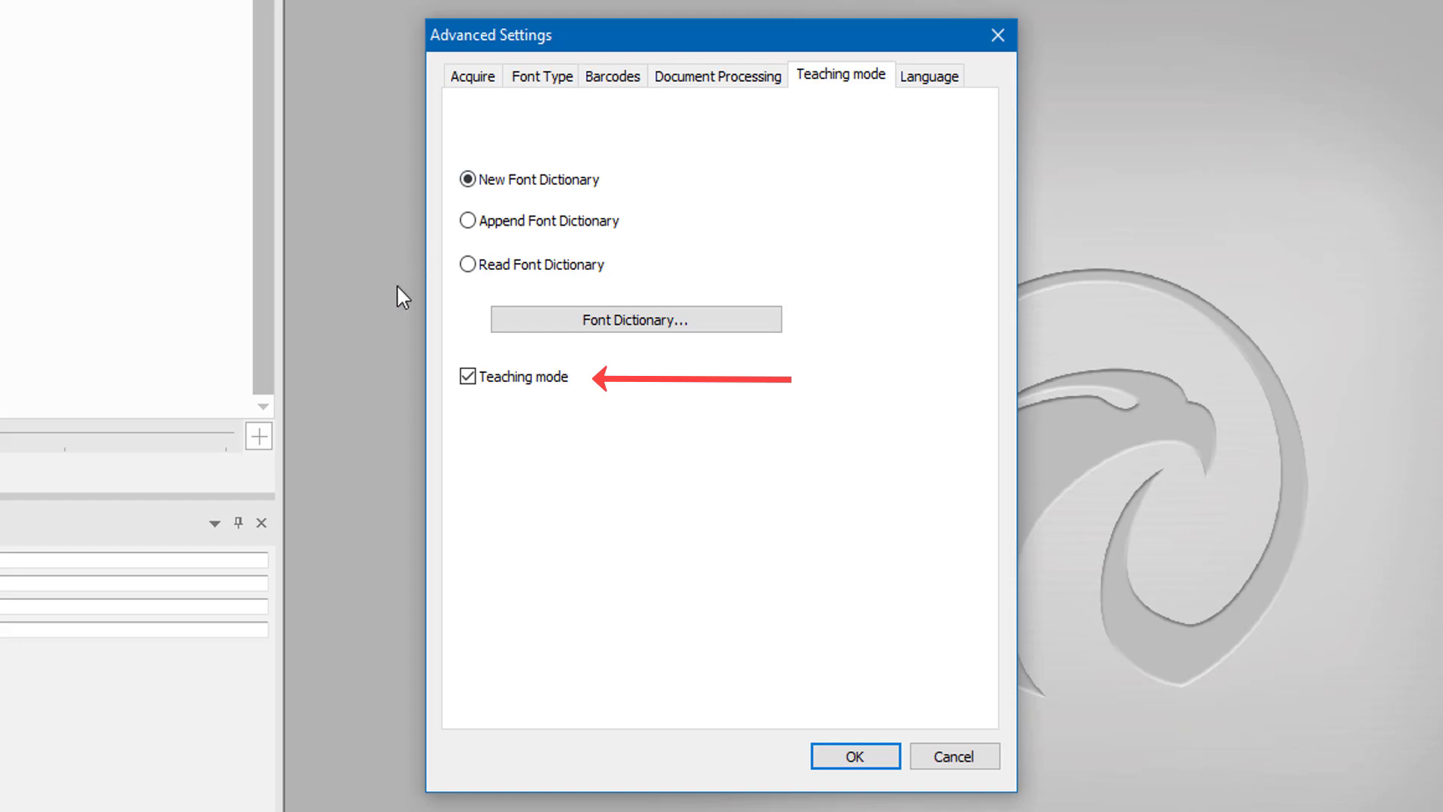
left_click(468, 376)
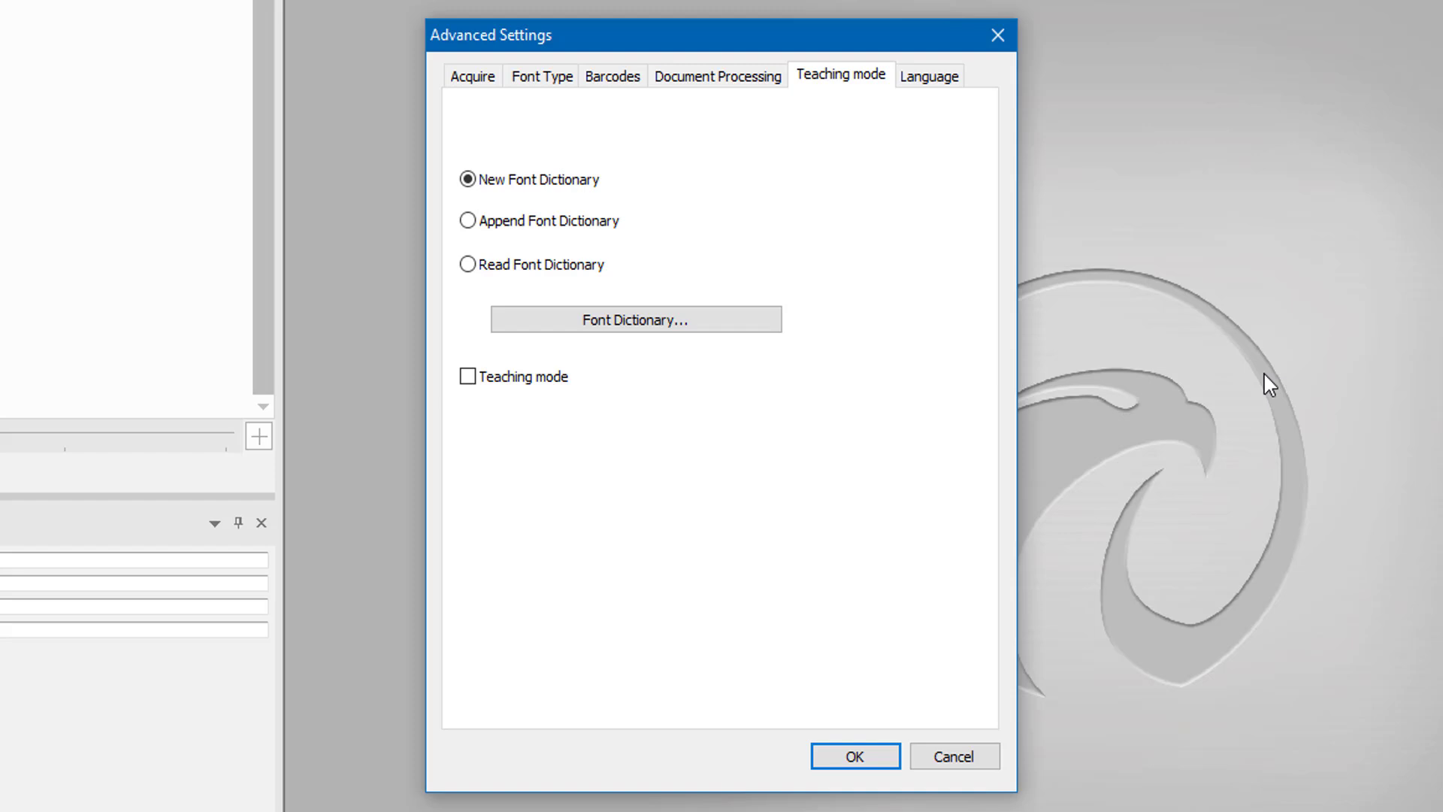
- Set text recognition fully towards Accuracy in the language settings and apply the advanced settings
left_click(953, 81)
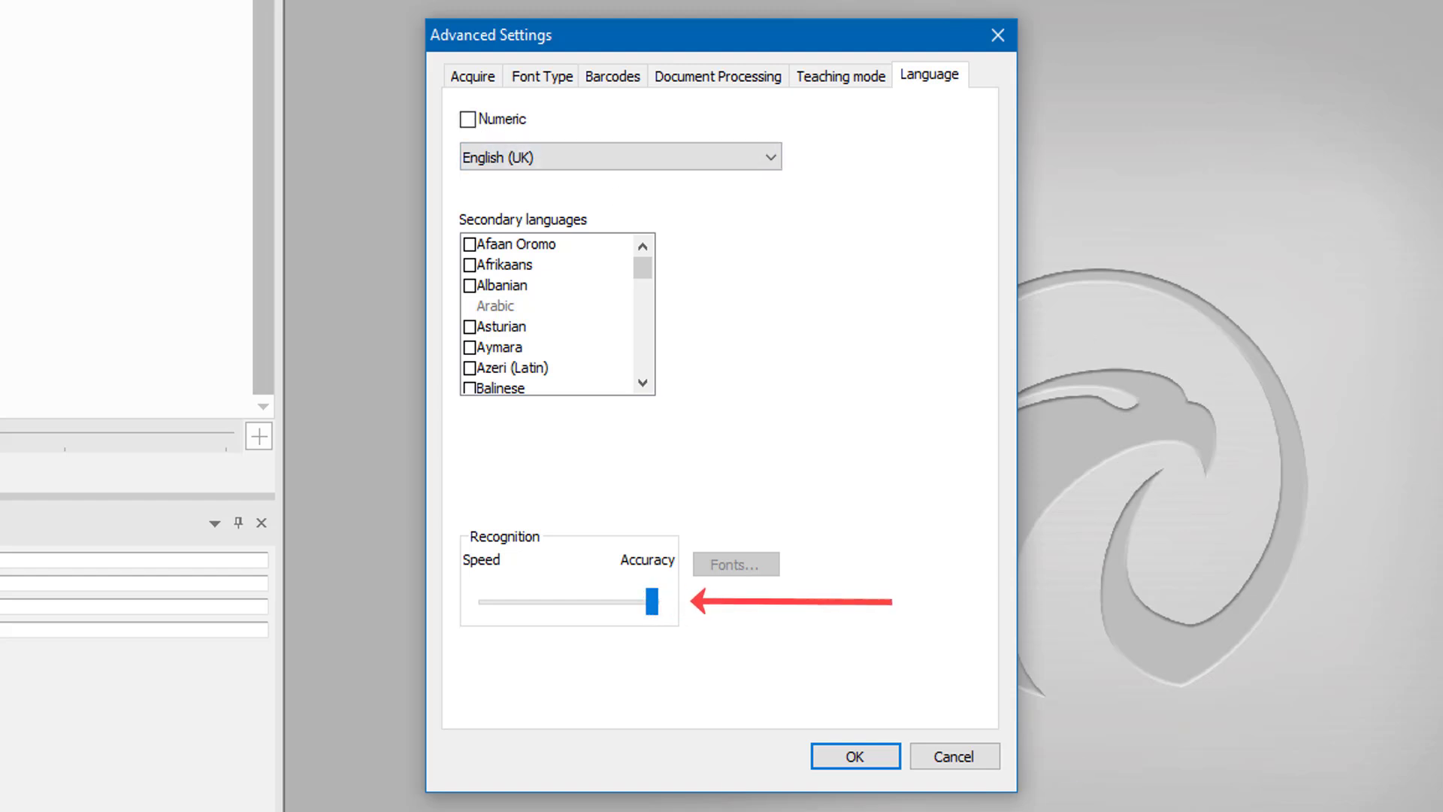
left_click_drag(652, 603, 365, 597)
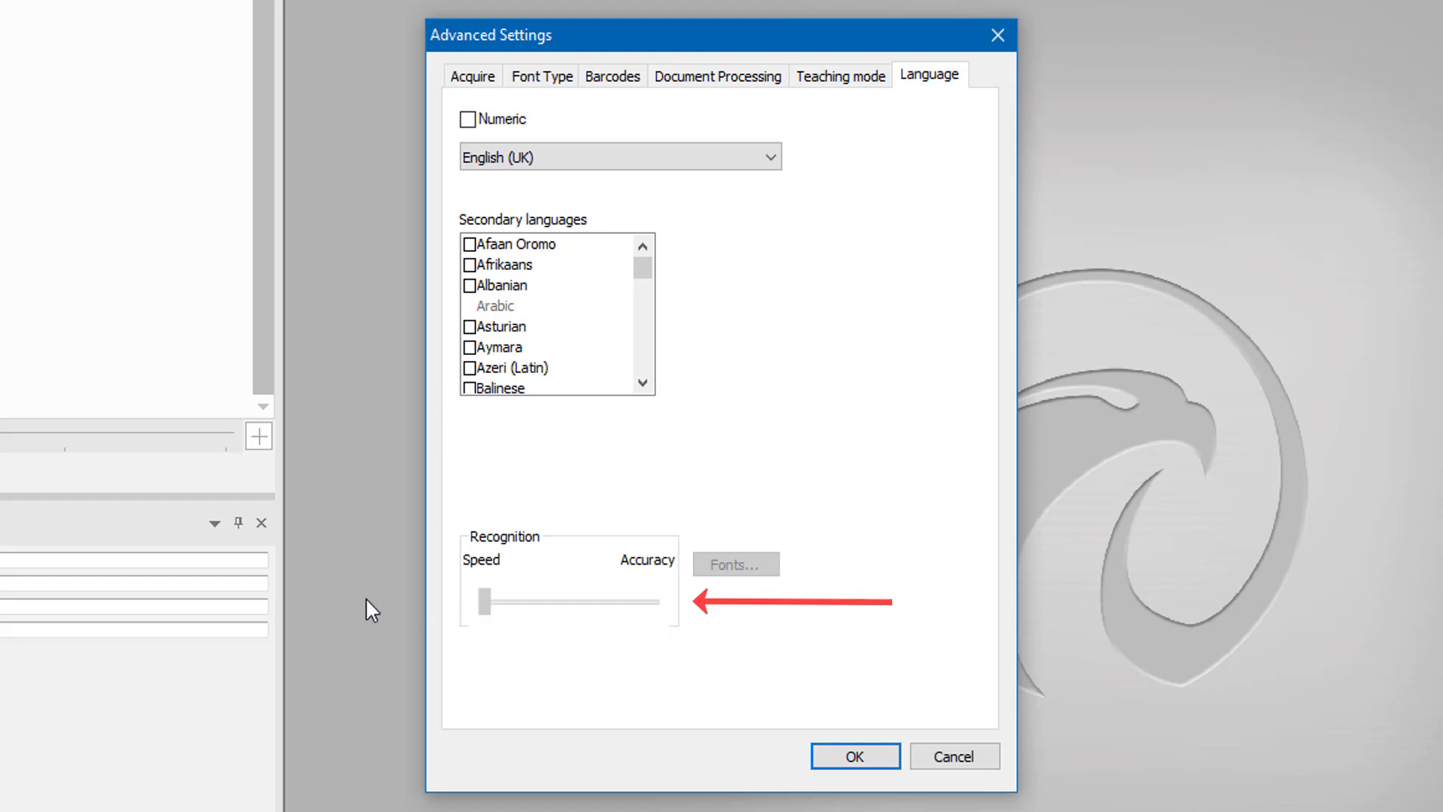
left_click(639, 599)
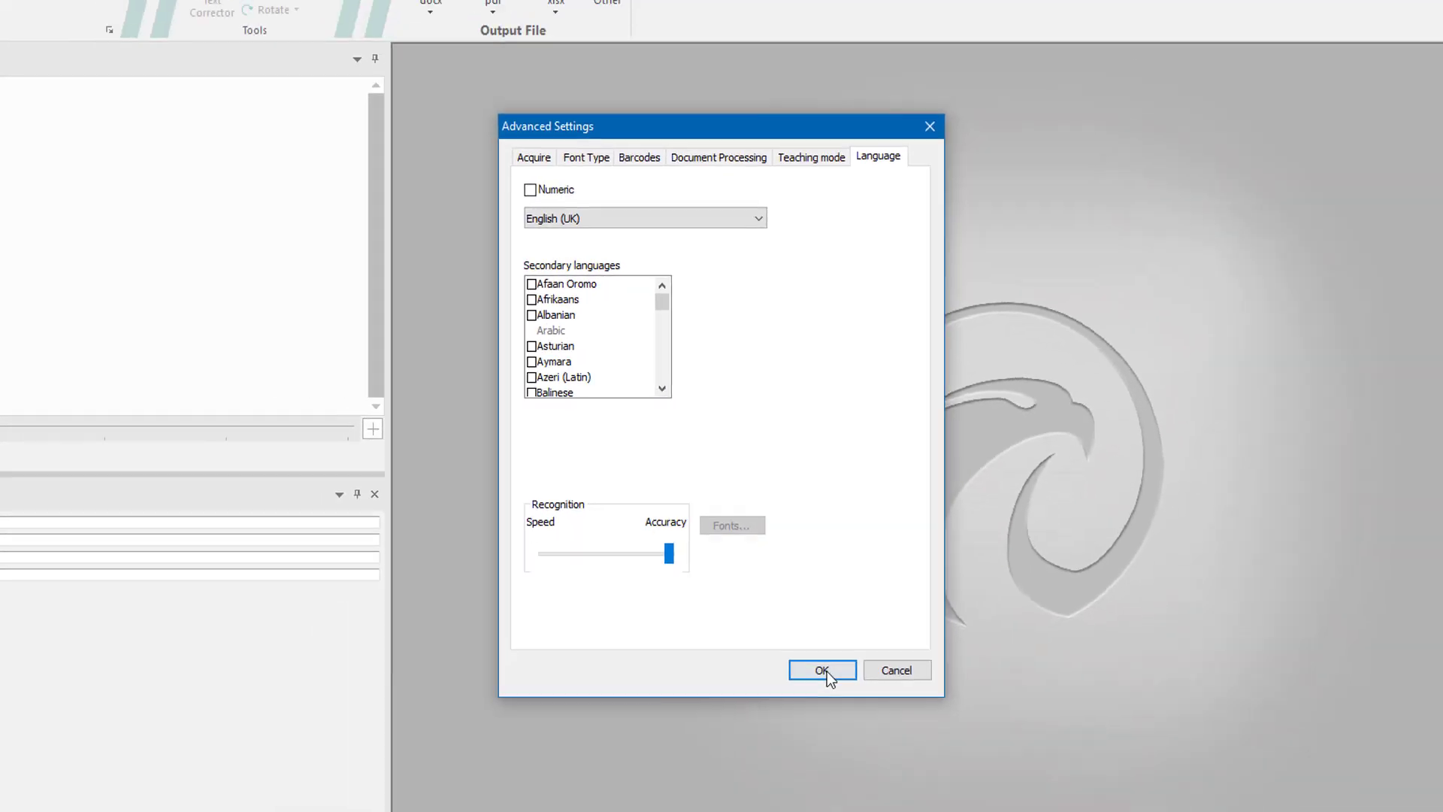
left_click(855, 756)
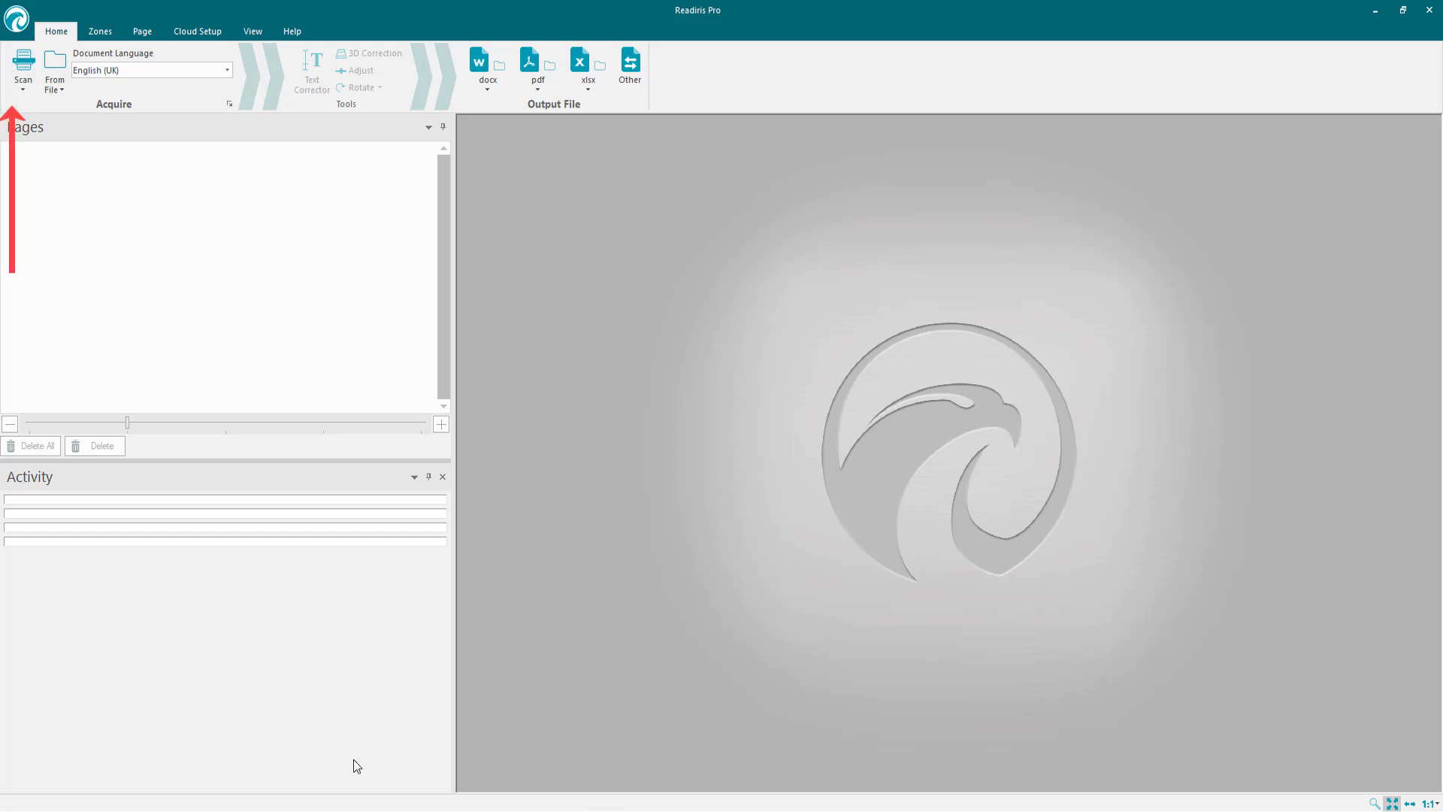
- Scan the page from the configured scanner into the document
left_click(24, 88)
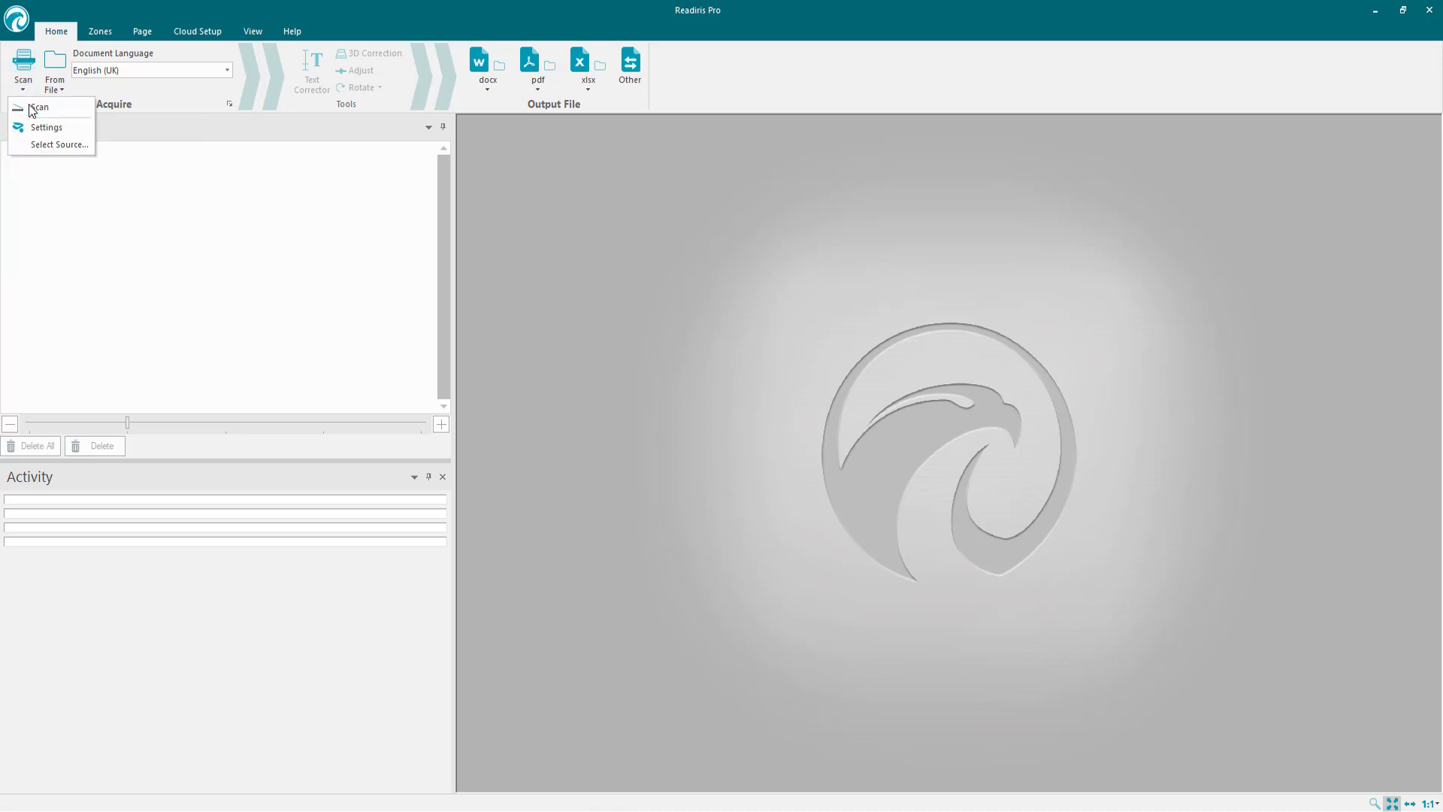
left_click(36, 107)
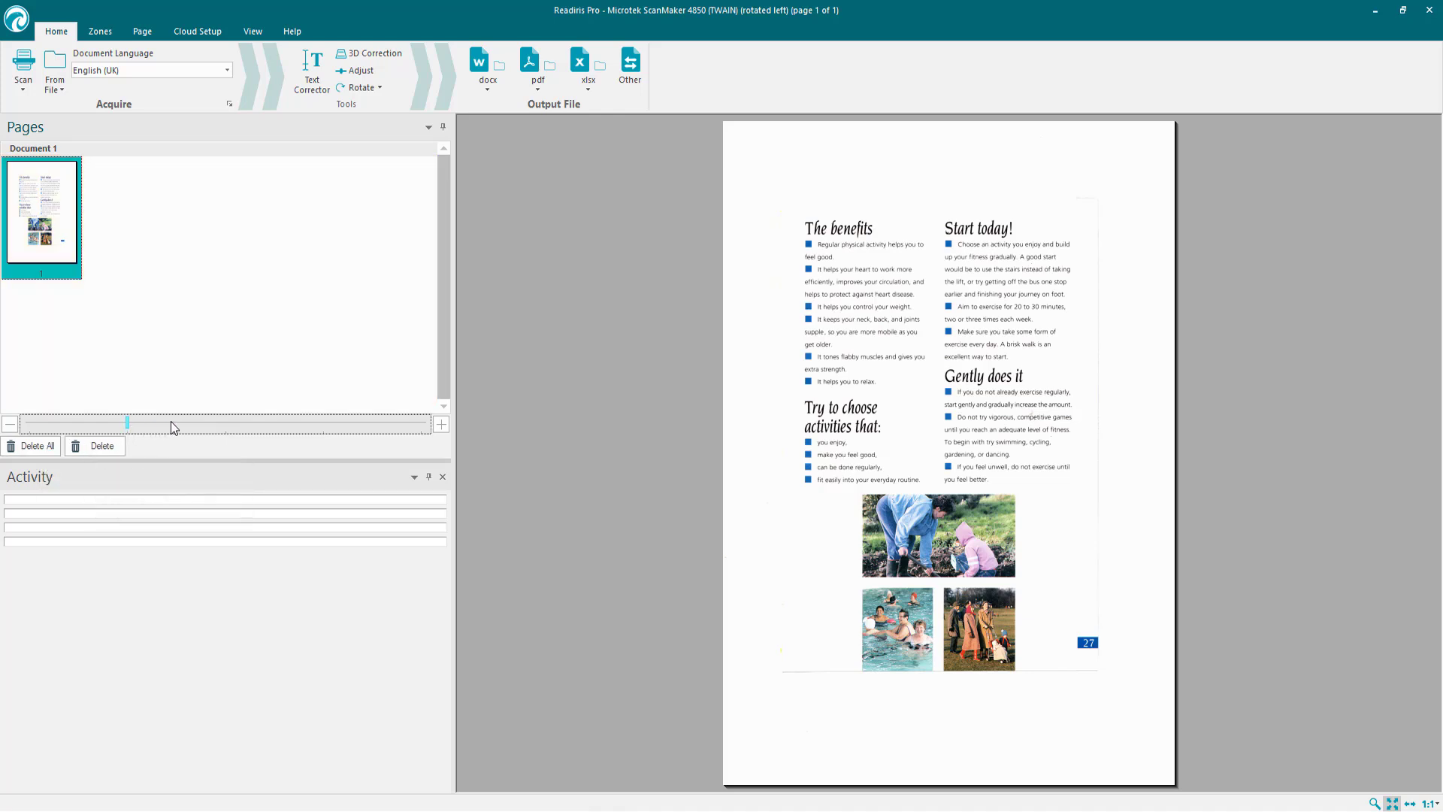
- Try larger and smaller page thumbnails, finishing one size above the smaller setting
left_click(441, 425)
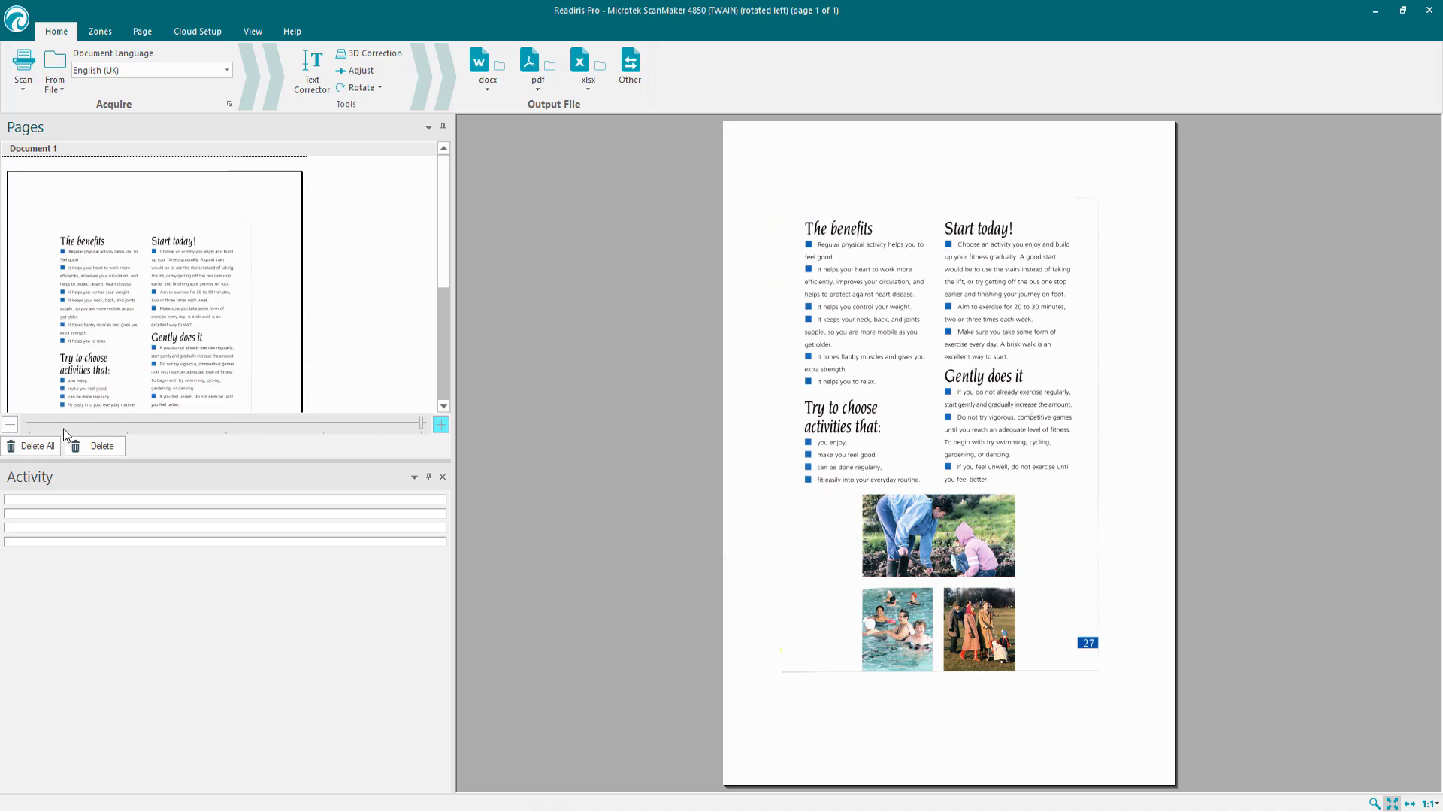
left_click(10, 425)
left_click(10, 425)
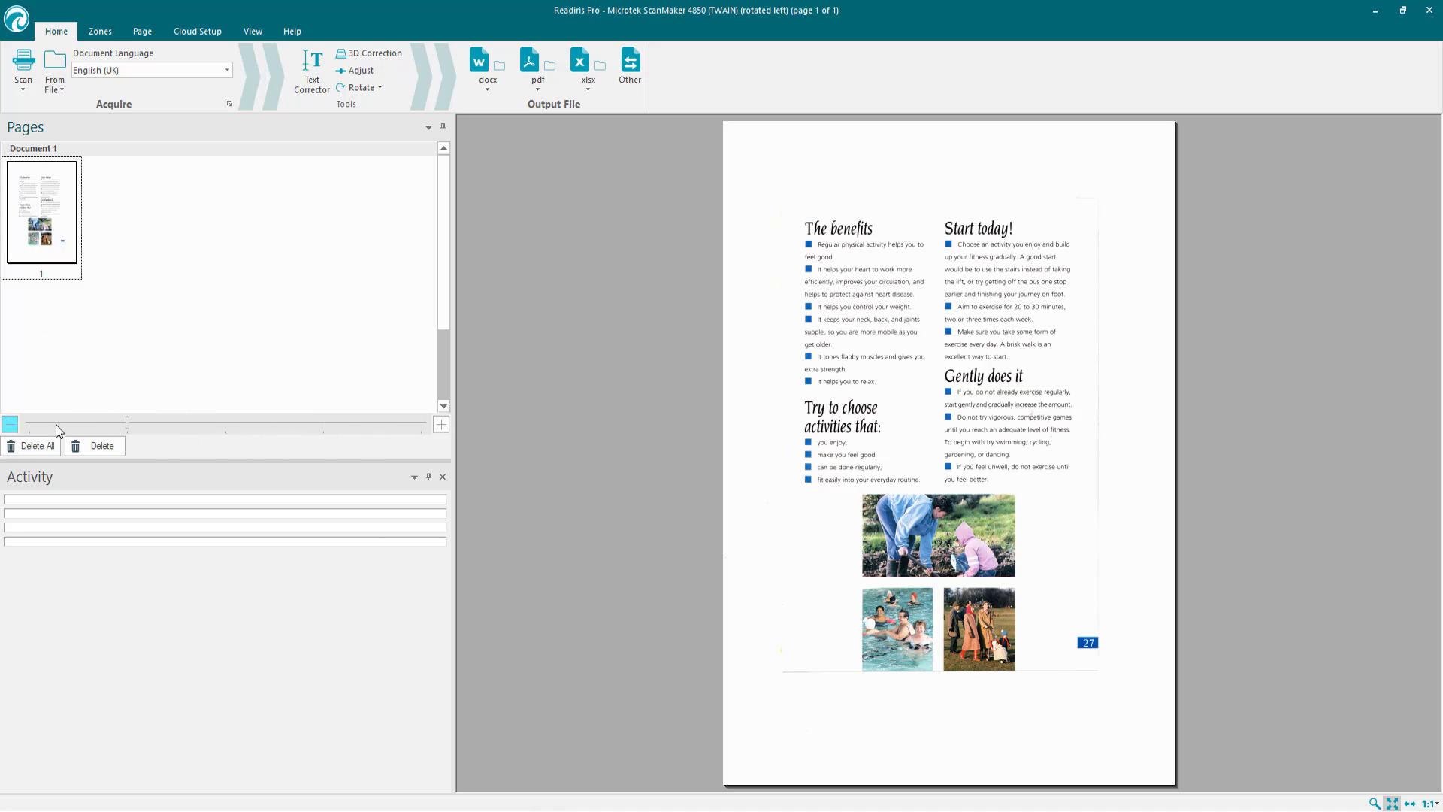
left_click(441, 425)
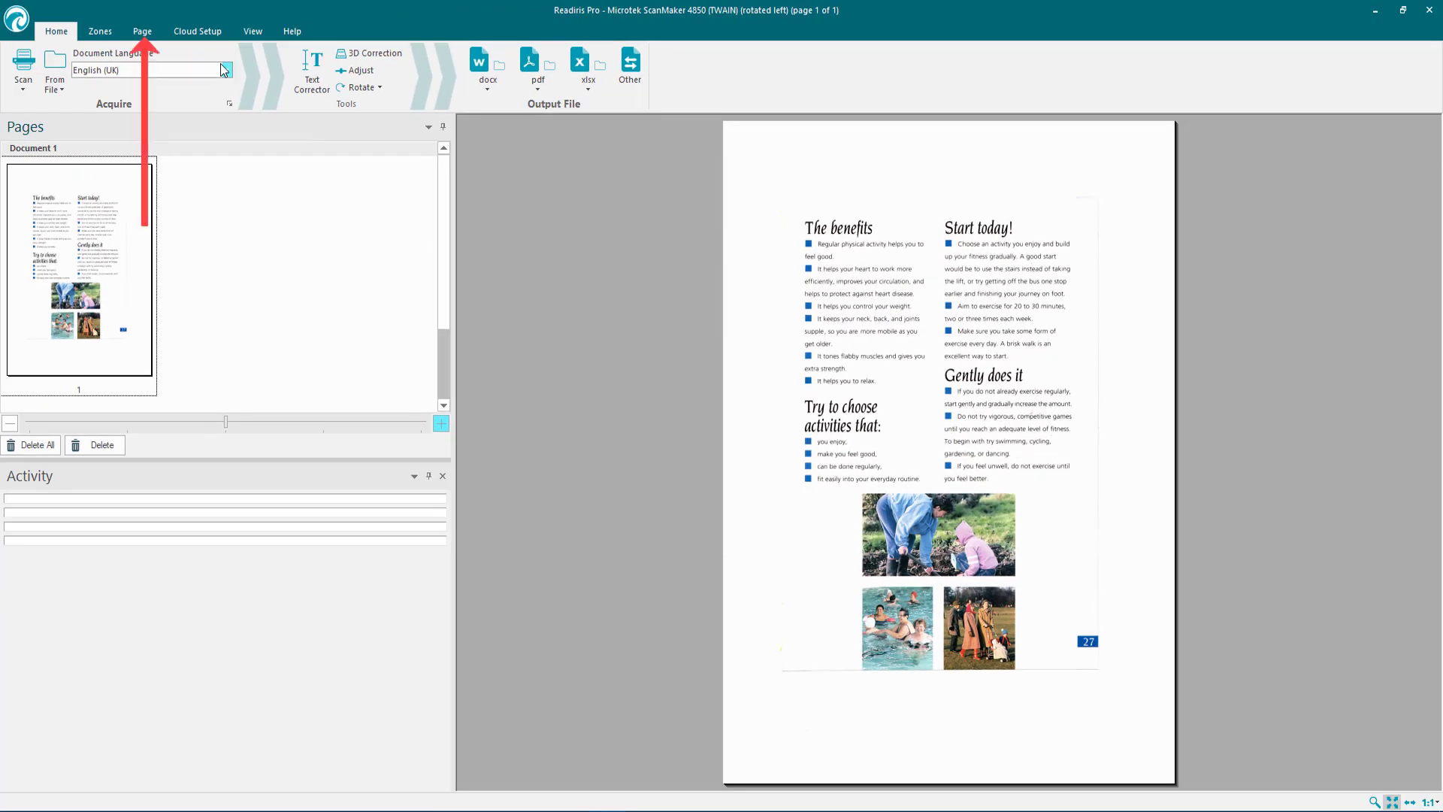
- Check the rotation options available for the scanned page
left_click(144, 30)
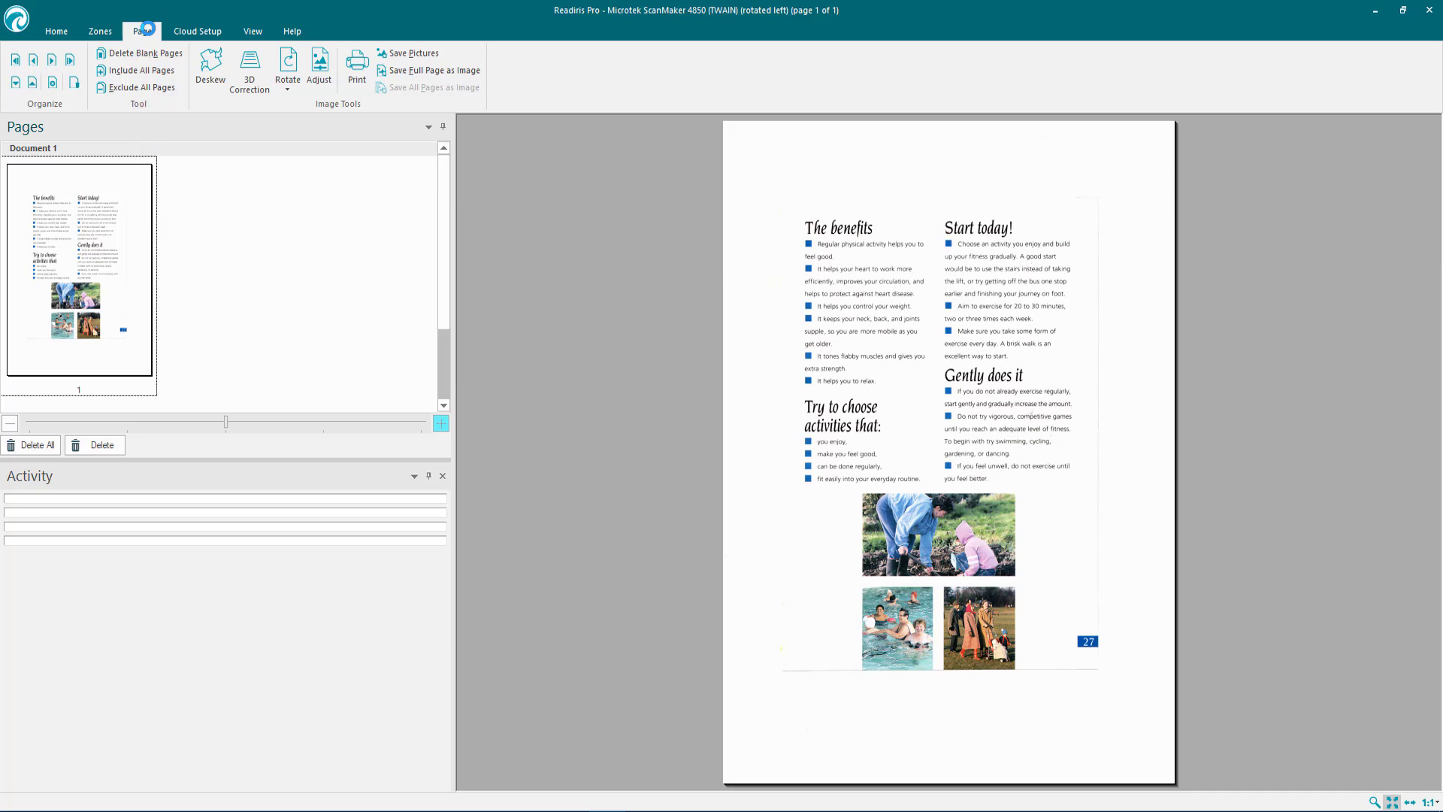
left_click(288, 83)
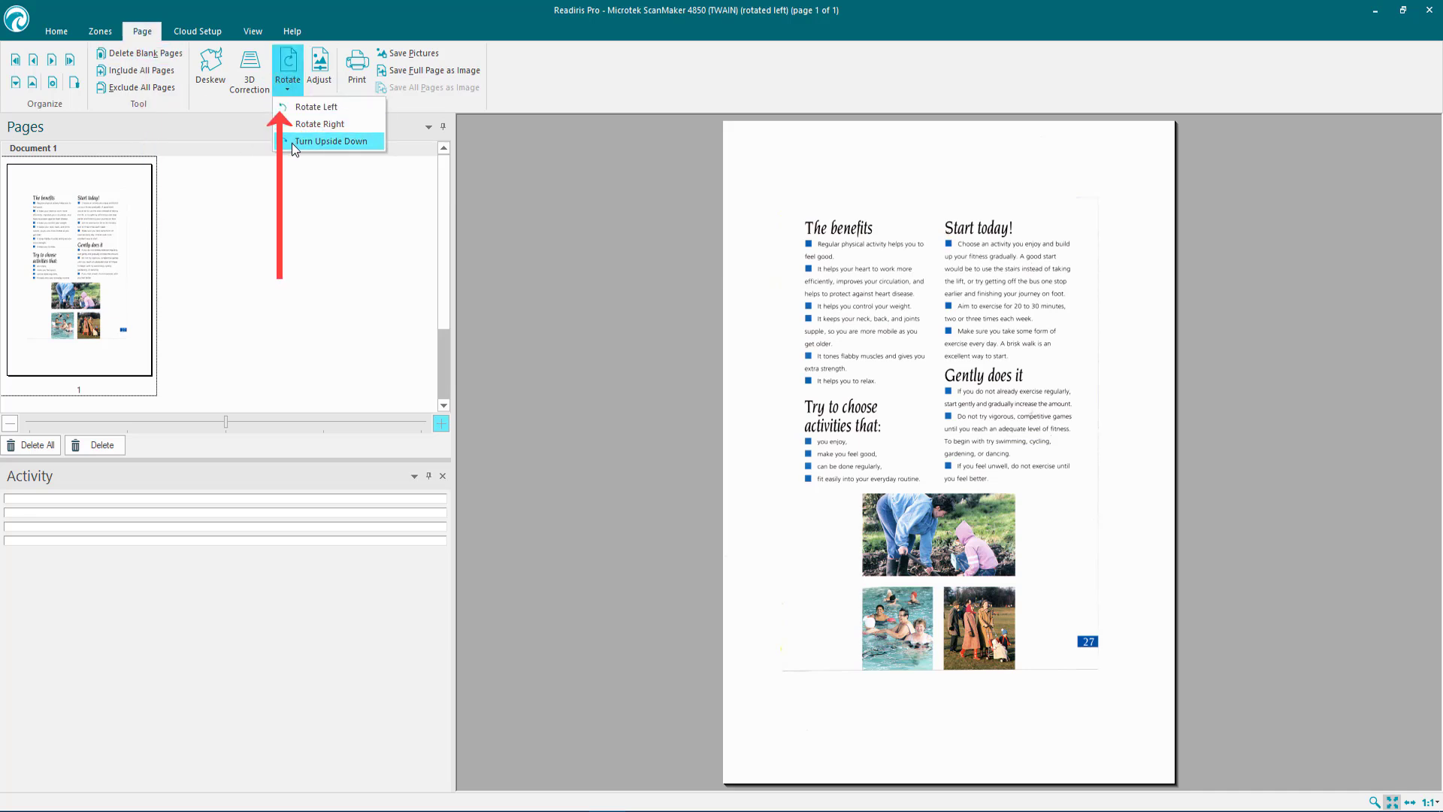
left_click(544, 181)
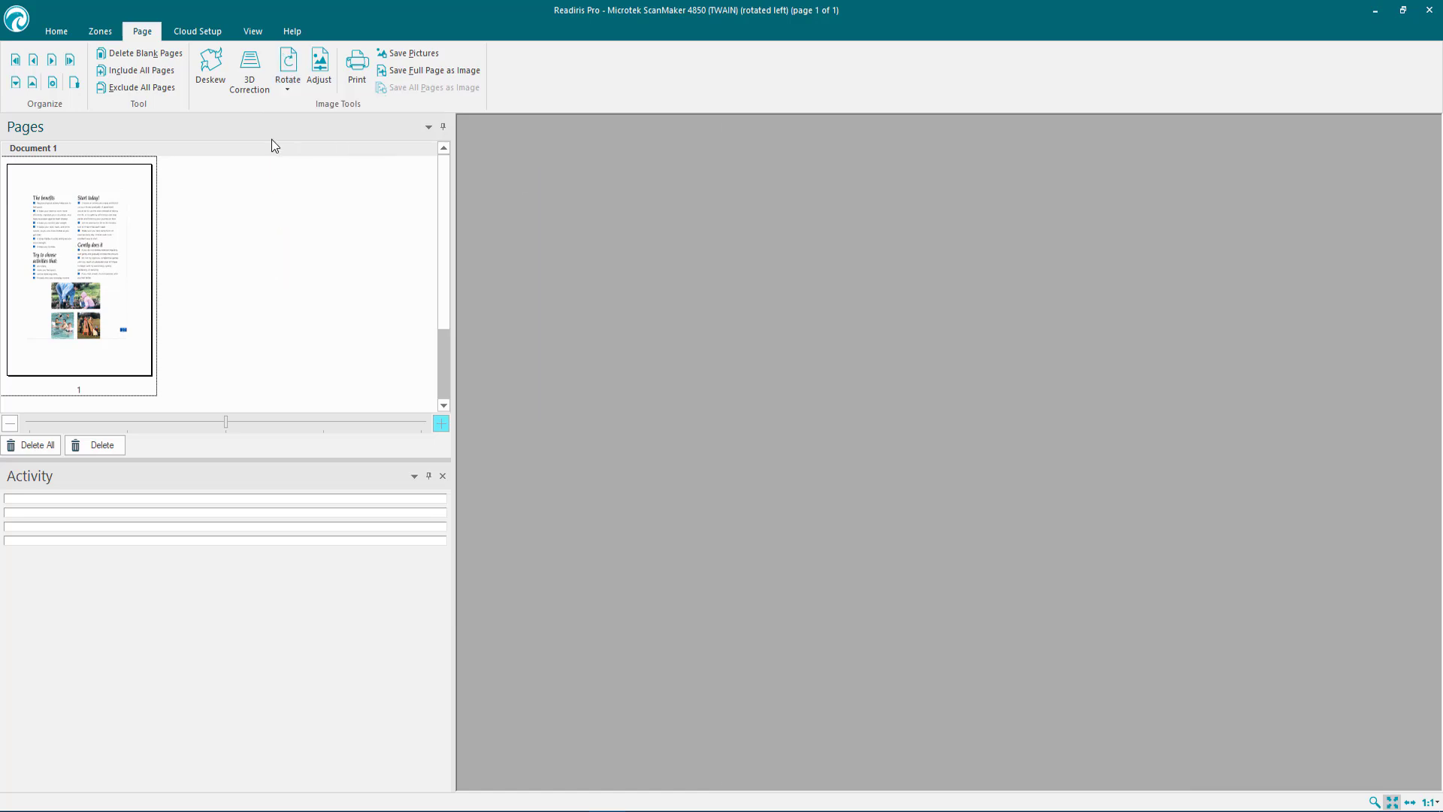